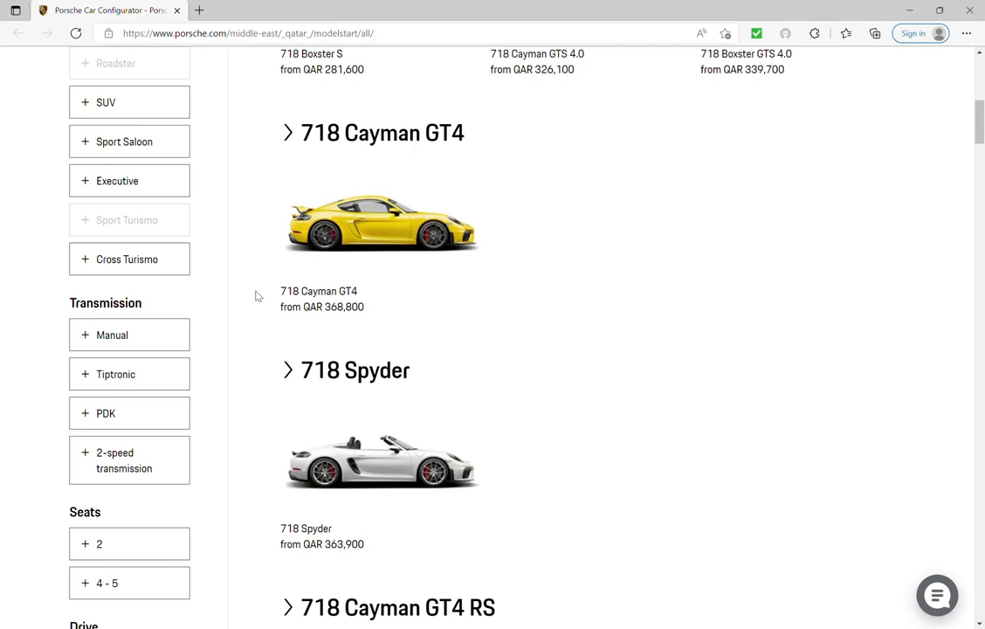
Step: Filter the model list to manual-transmission, two-seat cars
scroll(259, 296, up, 6)
scroll(259, 296, down, 4)
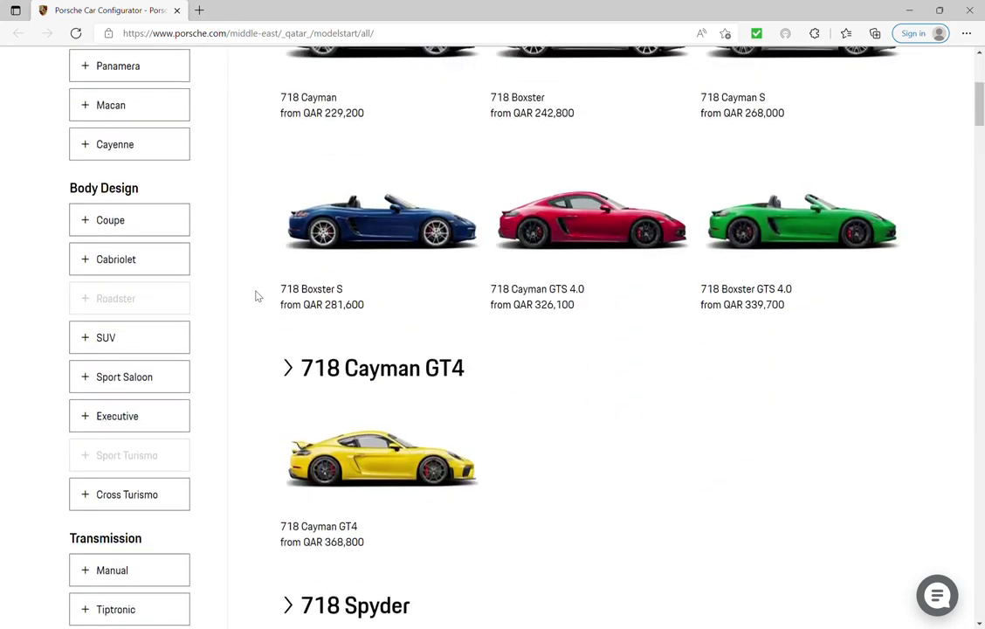
scroll(258, 296, down, 2)
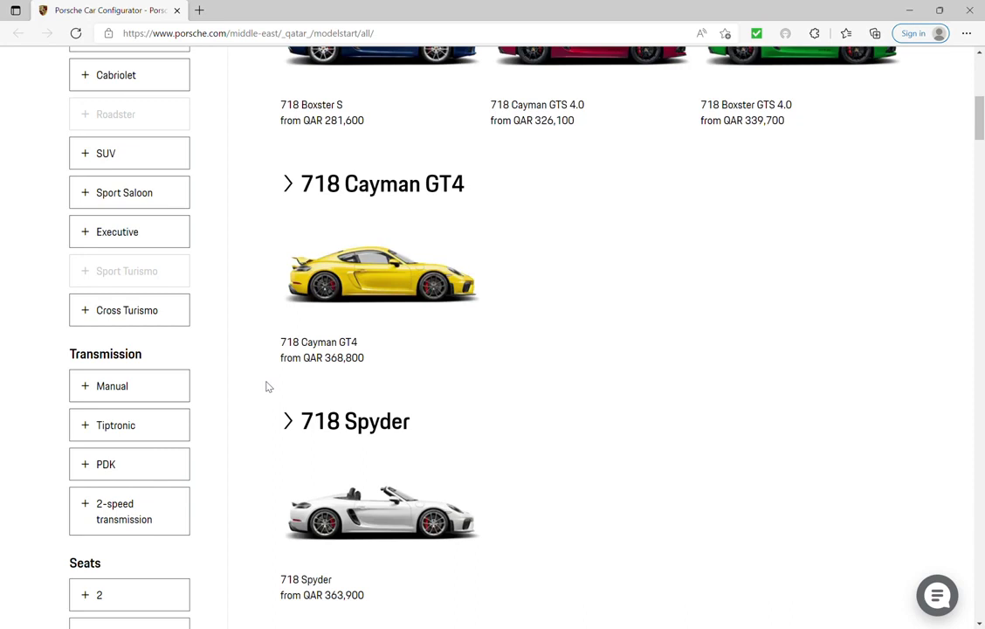
click(128, 387)
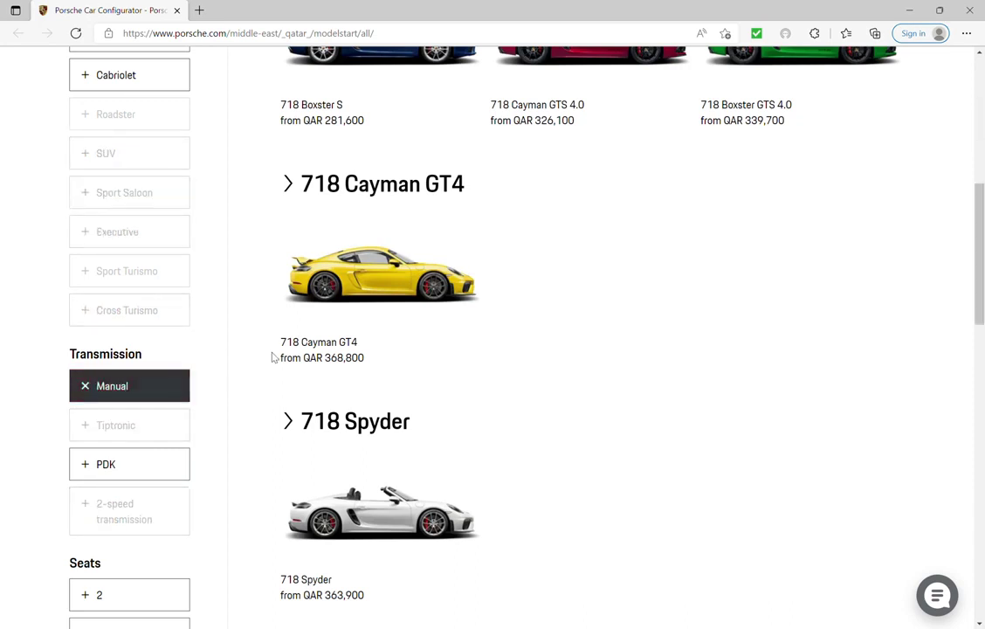
scroll(246, 305, up, 5)
scroll(246, 306, down, 8)
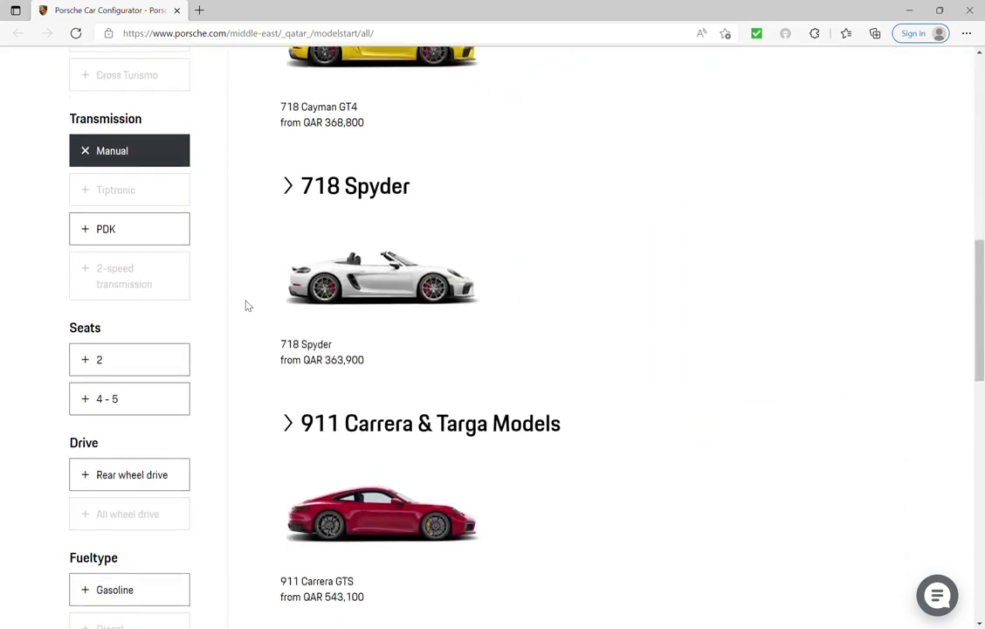
click(153, 368)
Step: Add the rear-wheel-drive and gasoline filters and open the 718 Cayman GT4
scroll(234, 376, down, 2)
scroll(213, 292, down, 1)
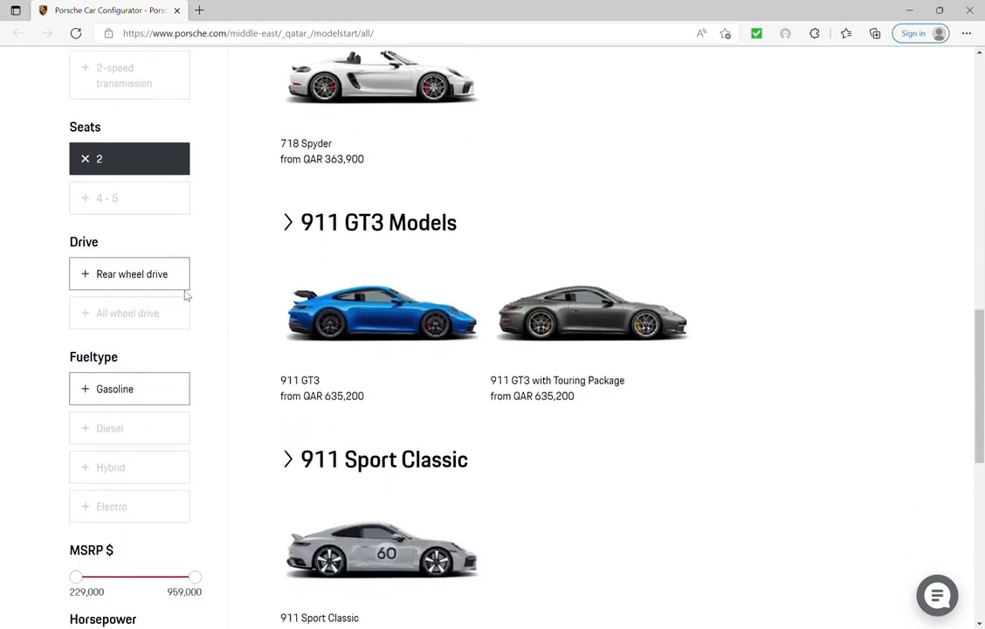
click(127, 276)
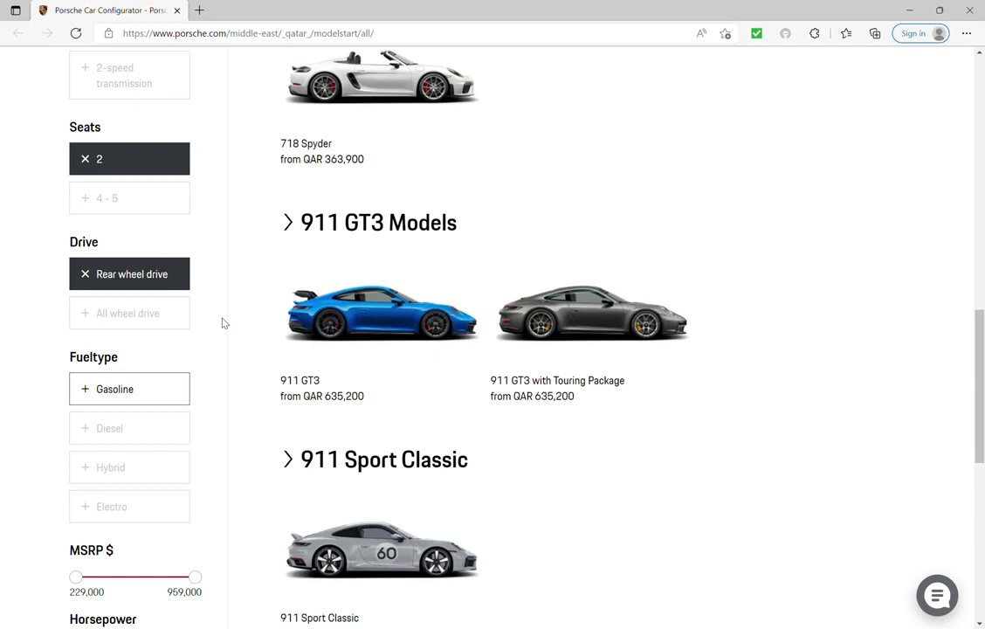
scroll(221, 323, down, 2)
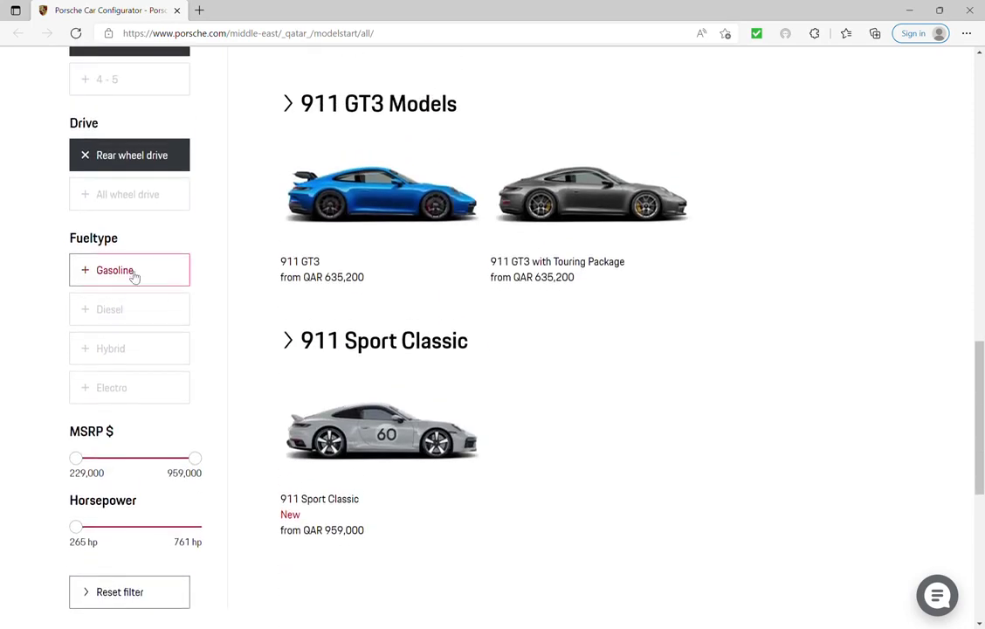
click(132, 272)
scroll(215, 270, up, 3)
scroll(216, 271, up, 3)
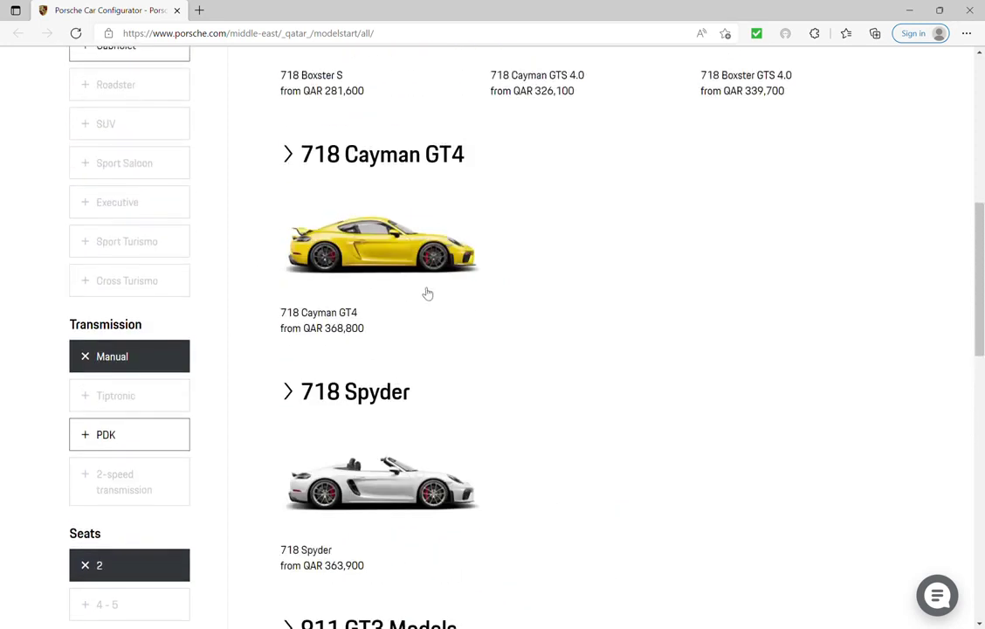
click(381, 258)
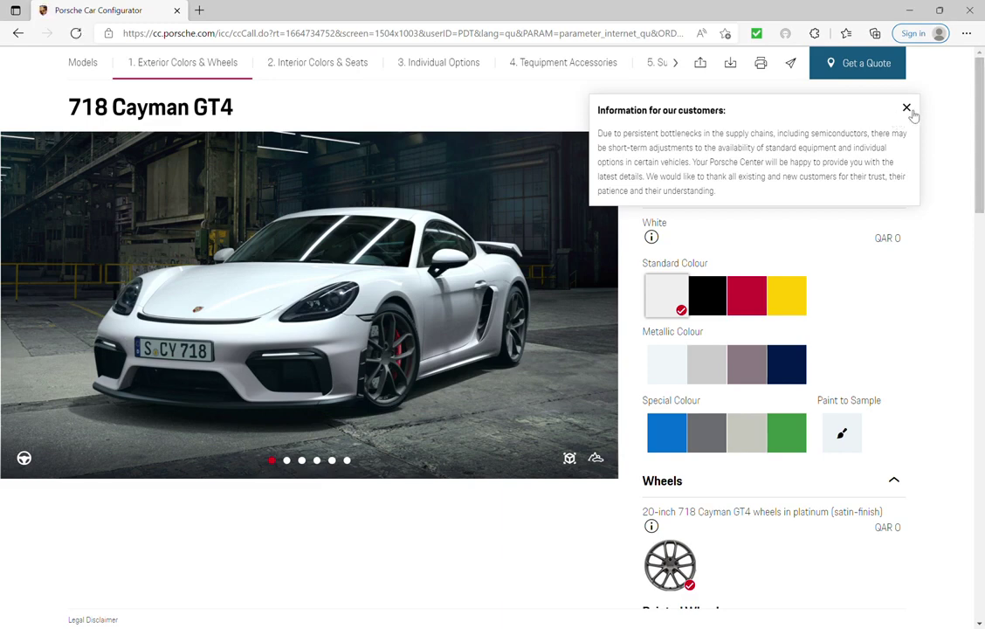
Step: Dismiss the customer notice, paint the car Guards Red, and collapse Interior Colors and Material
click(906, 108)
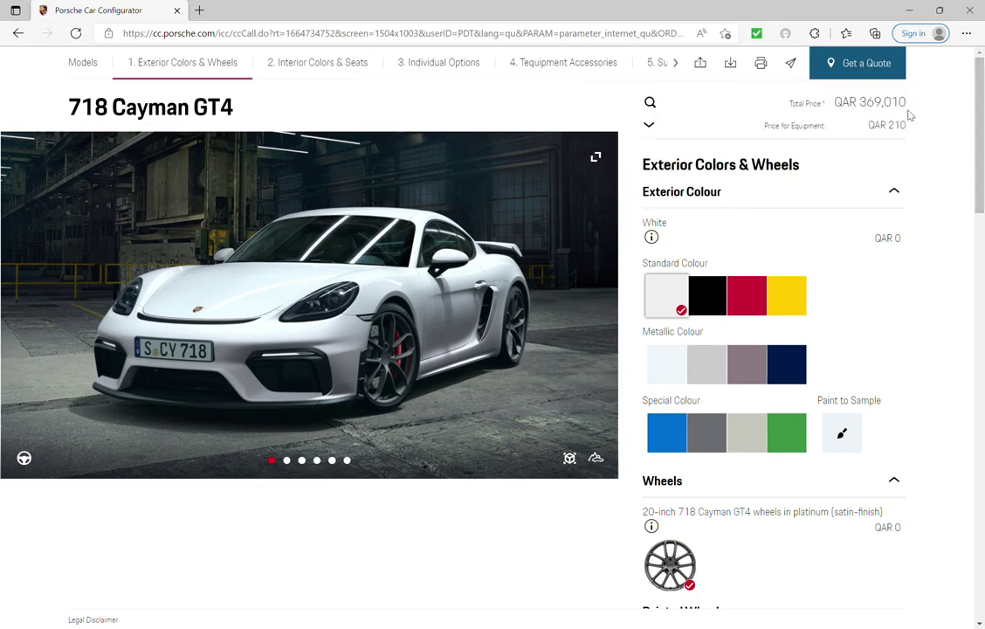
click(744, 297)
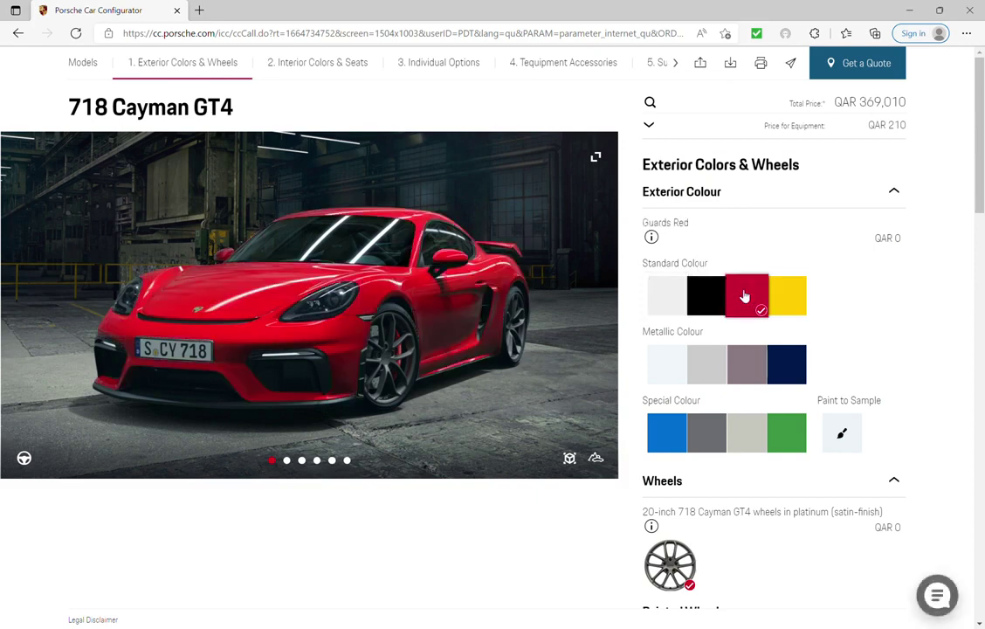
scroll(931, 340, down, 2)
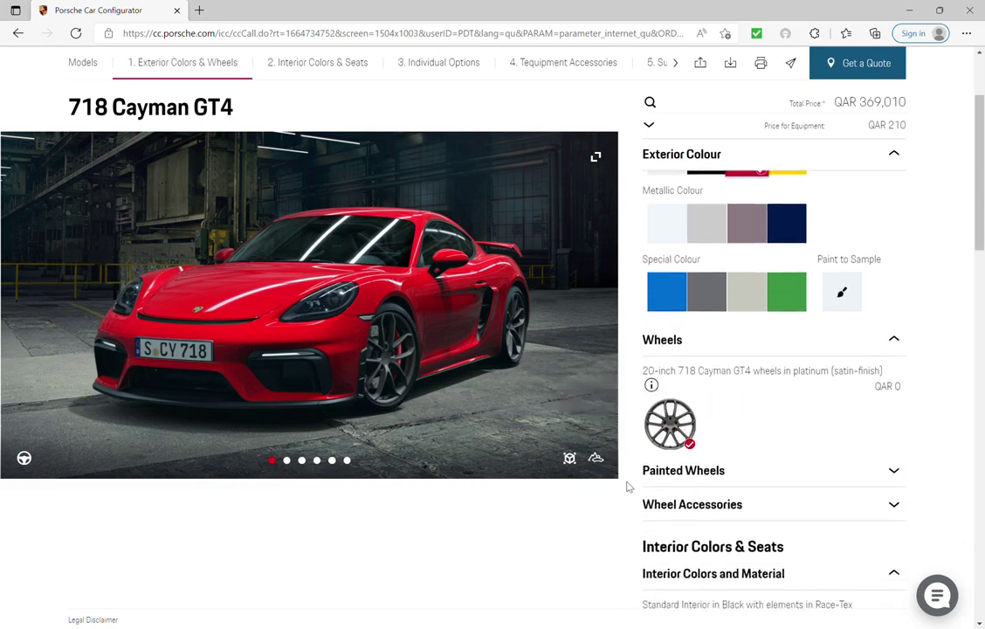
scroll(625, 482, down, 1)
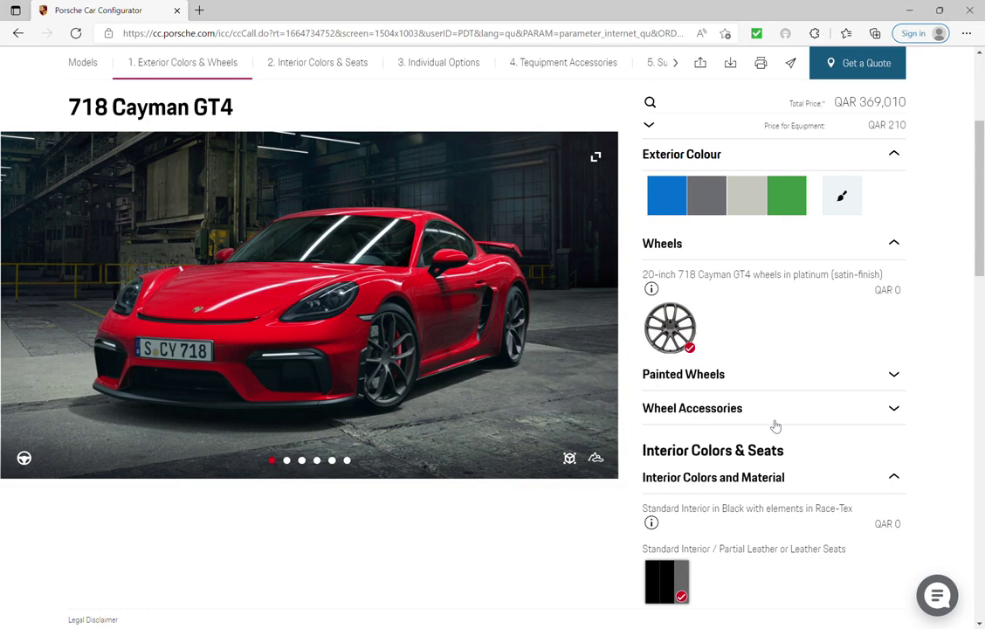
scroll(625, 485, down, 1)
click(872, 366)
Step: Tick the Club Sport Package under Equipment Packages, prompting the full bucket seats notice
scroll(857, 420, down, 2)
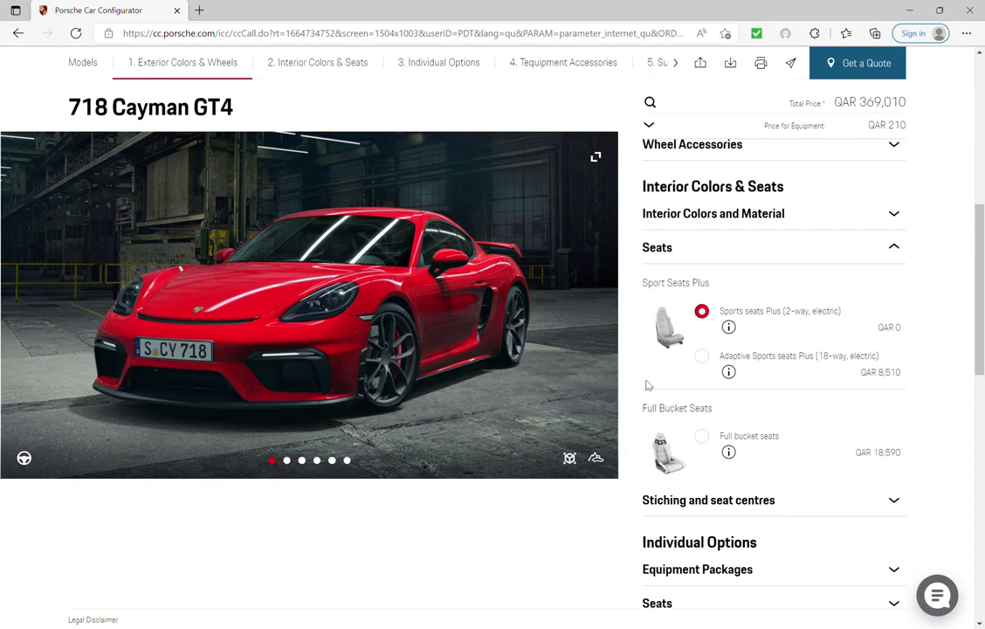
scroll(646, 385, down, 2)
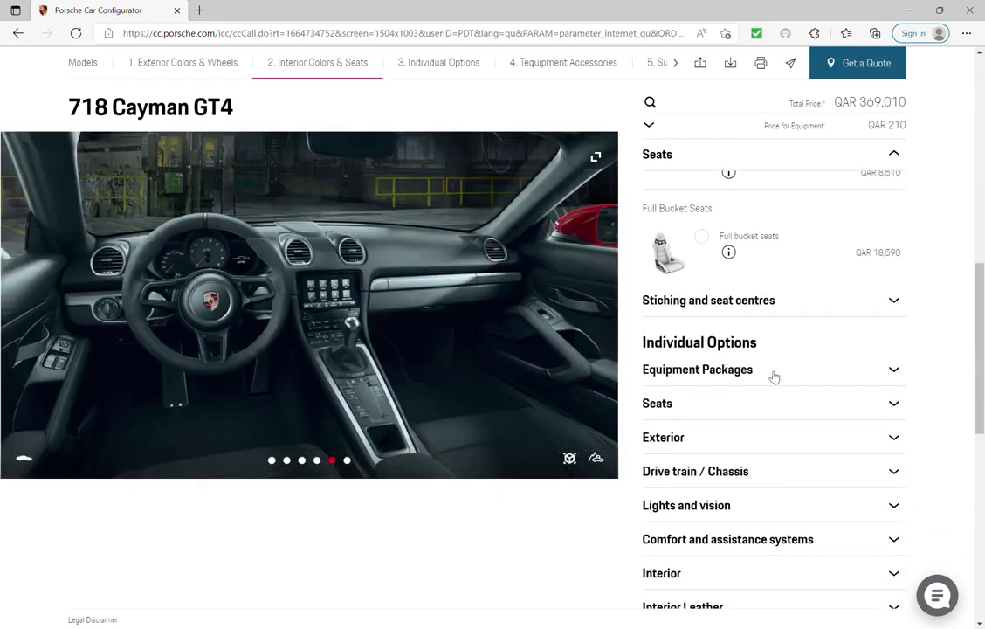
click(884, 302)
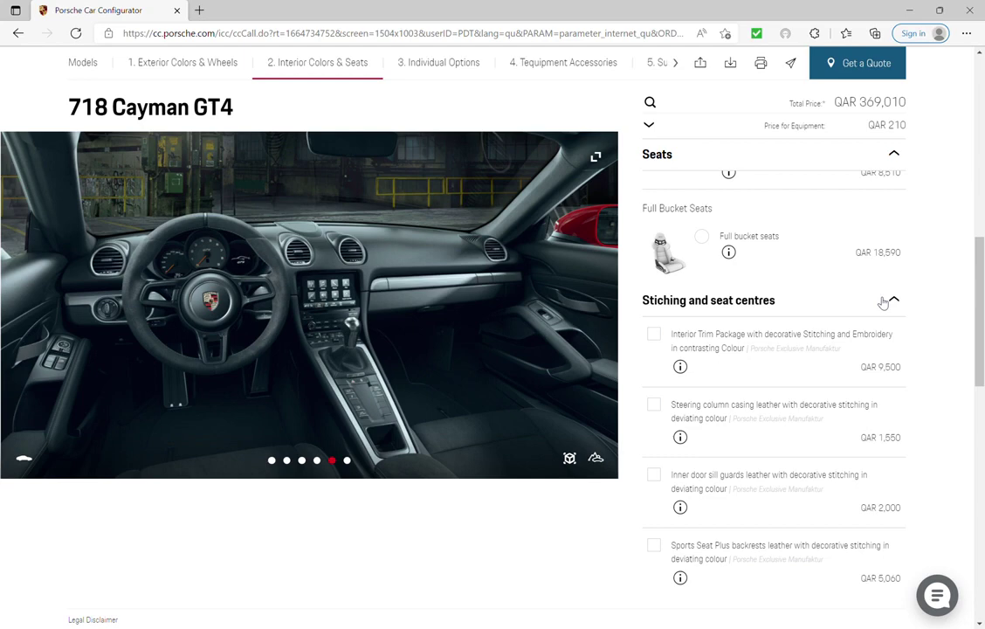
click(693, 301)
click(696, 371)
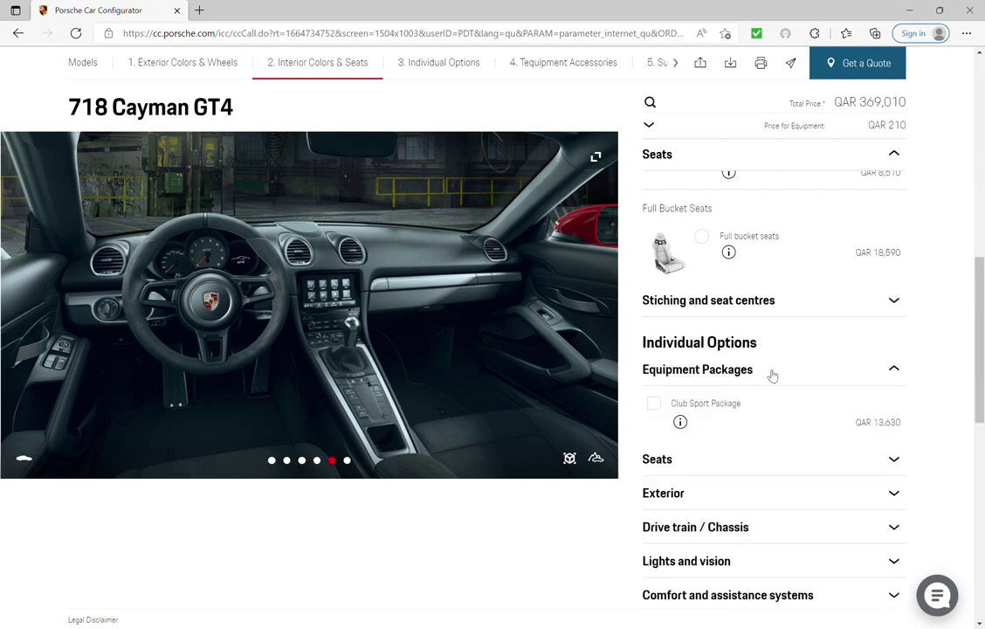
click(654, 405)
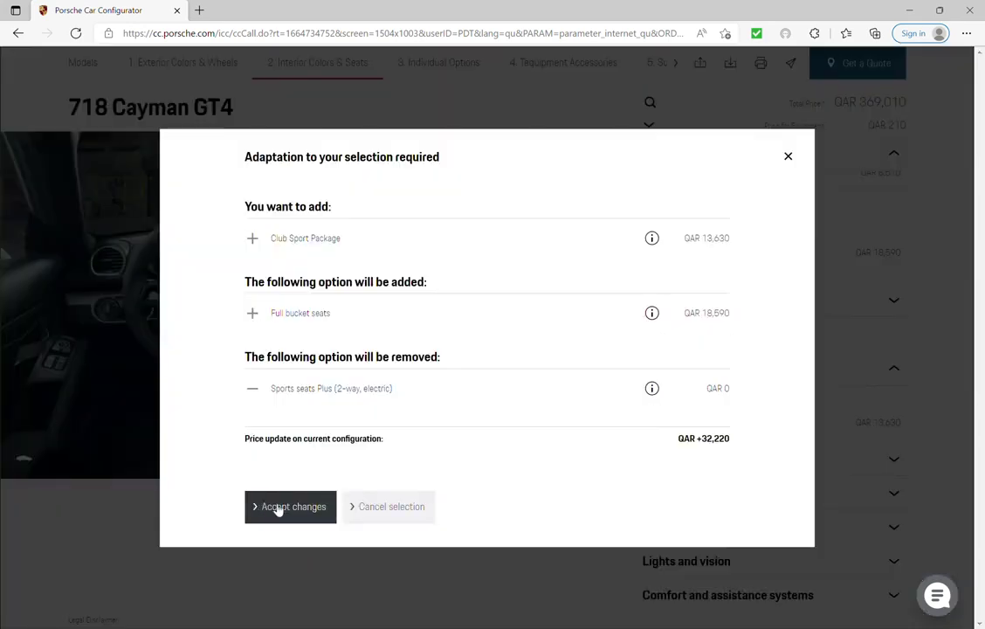
Step: Accept the Club Sport seat changes and add the soft 3D-printed bodyform seat in Arctic Grey
click(275, 509)
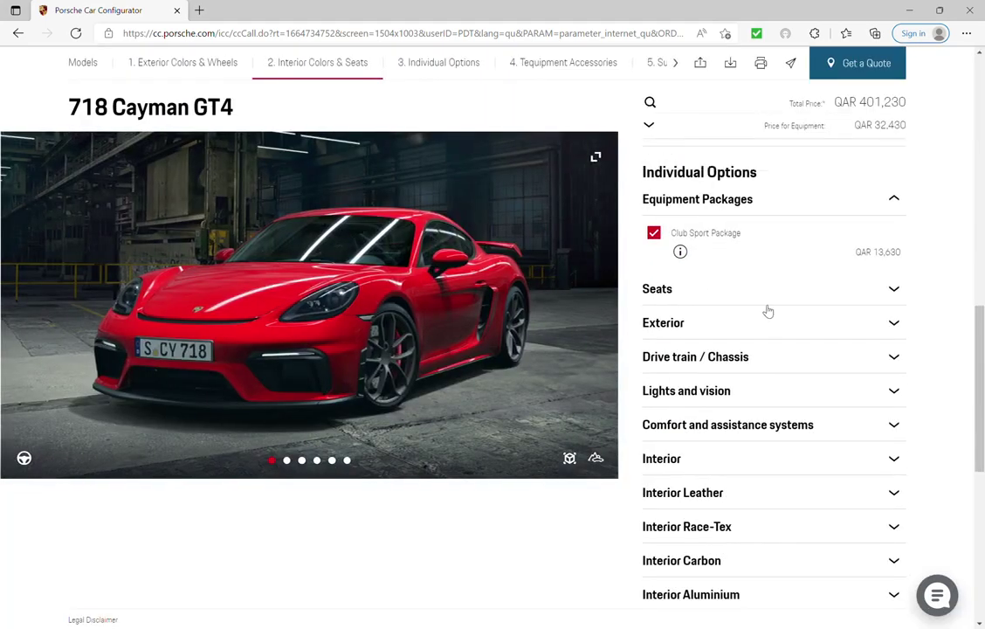
click(804, 297)
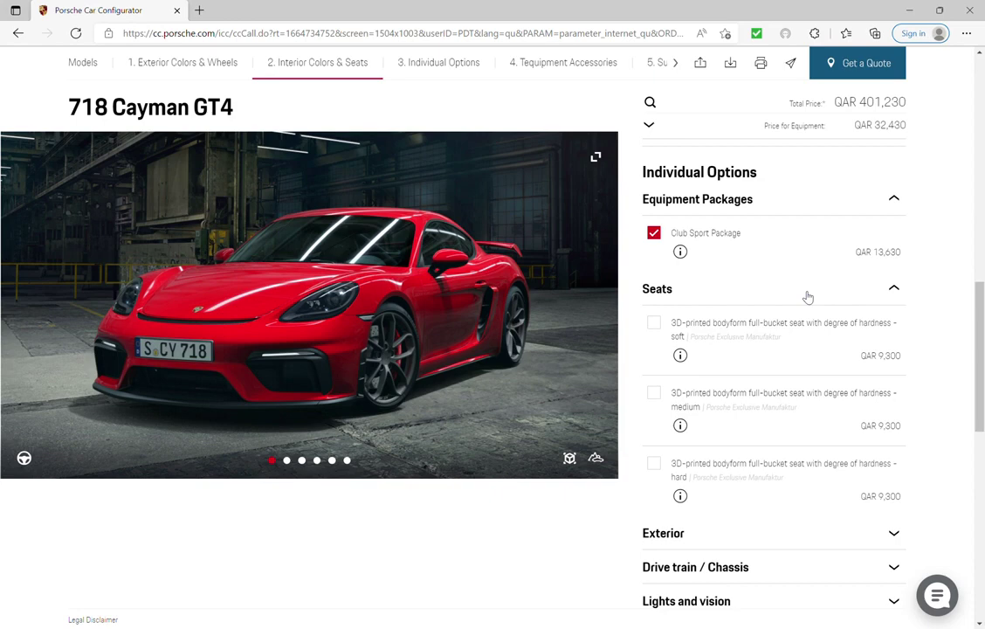
click(654, 324)
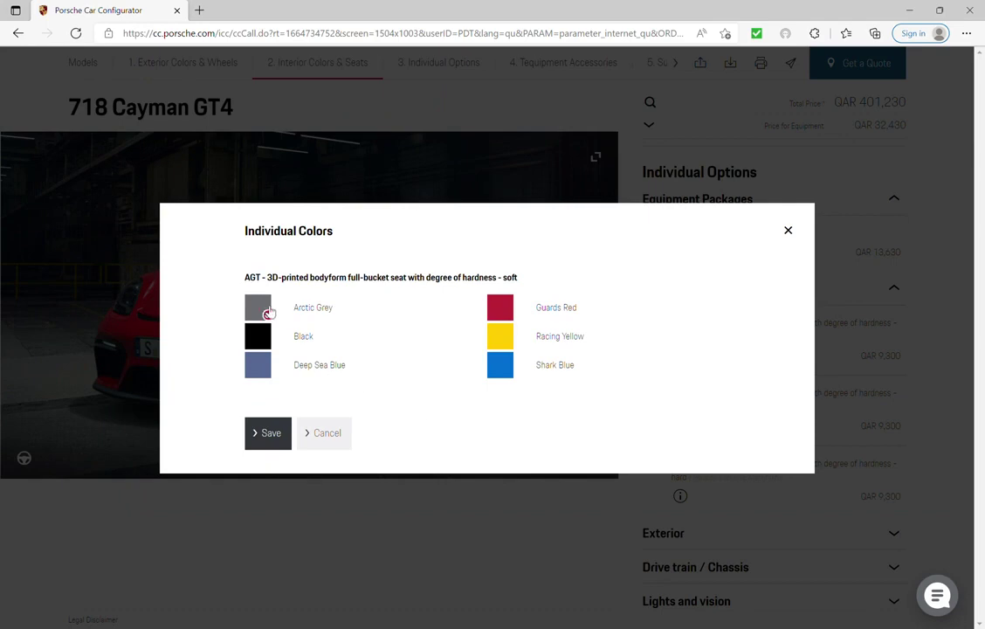
click(268, 433)
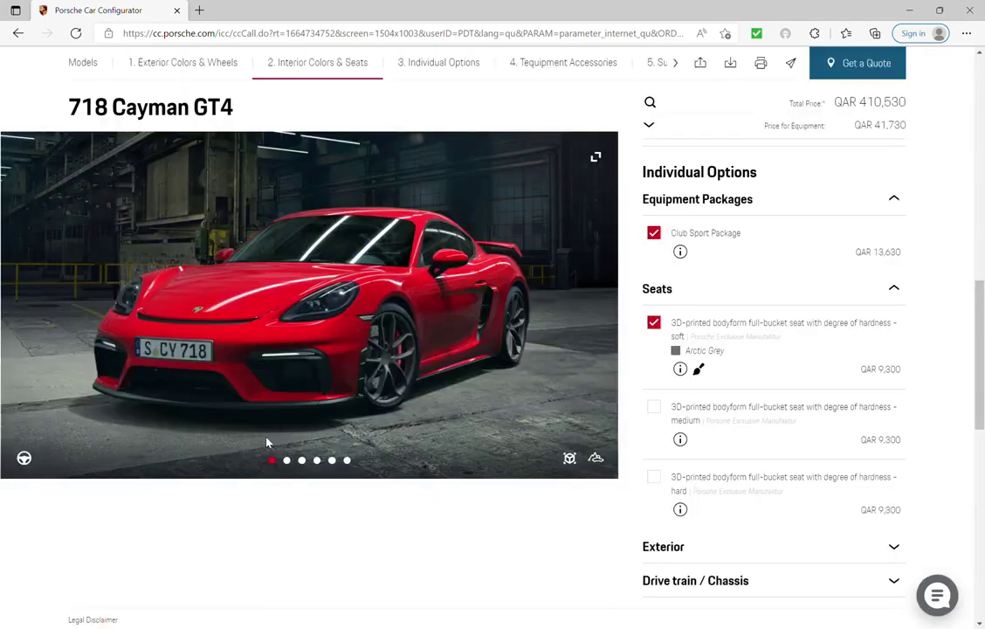
Step: Add painted headlight cleaning system covers from the Exterior options
scroll(669, 478, down, 2)
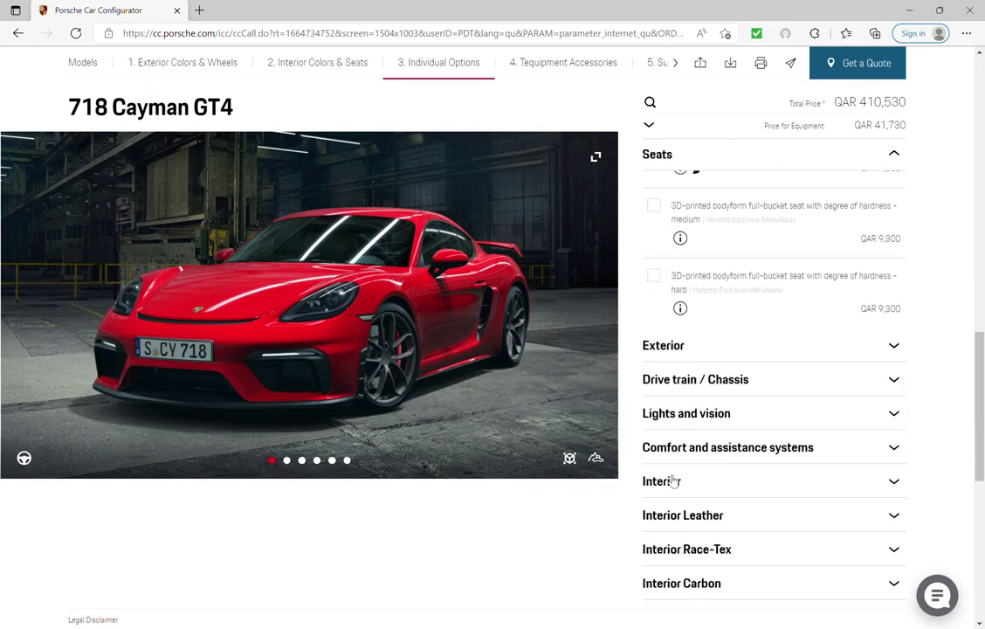
click(733, 348)
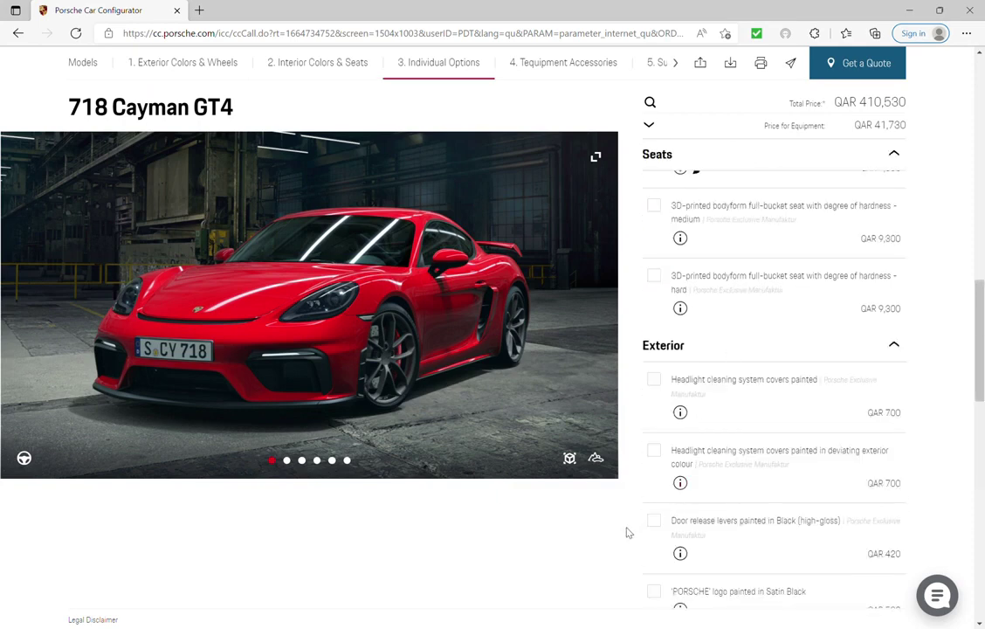
scroll(626, 532, down, 1)
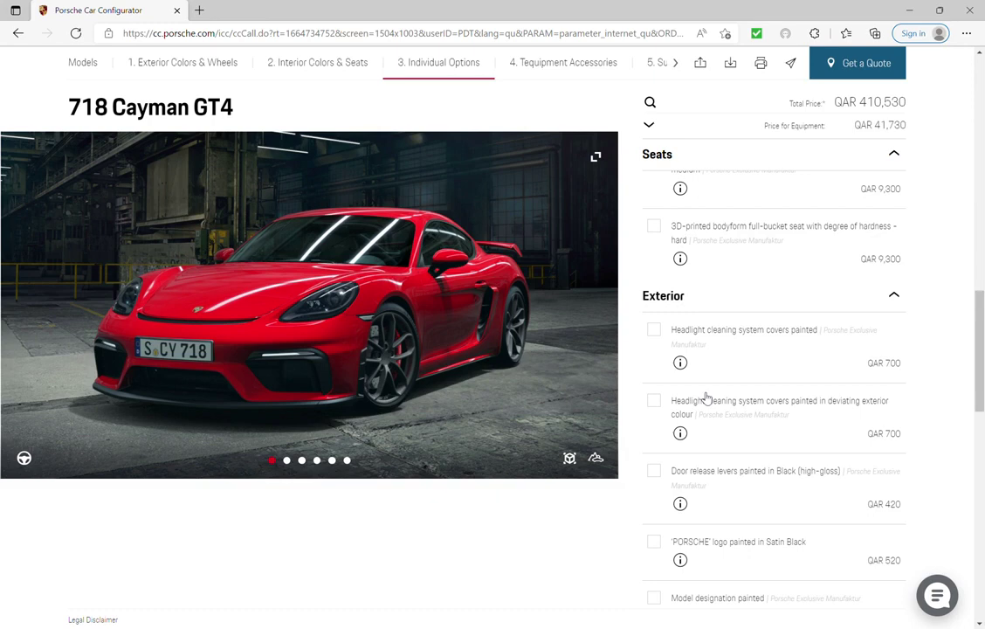
click(659, 332)
click(887, 303)
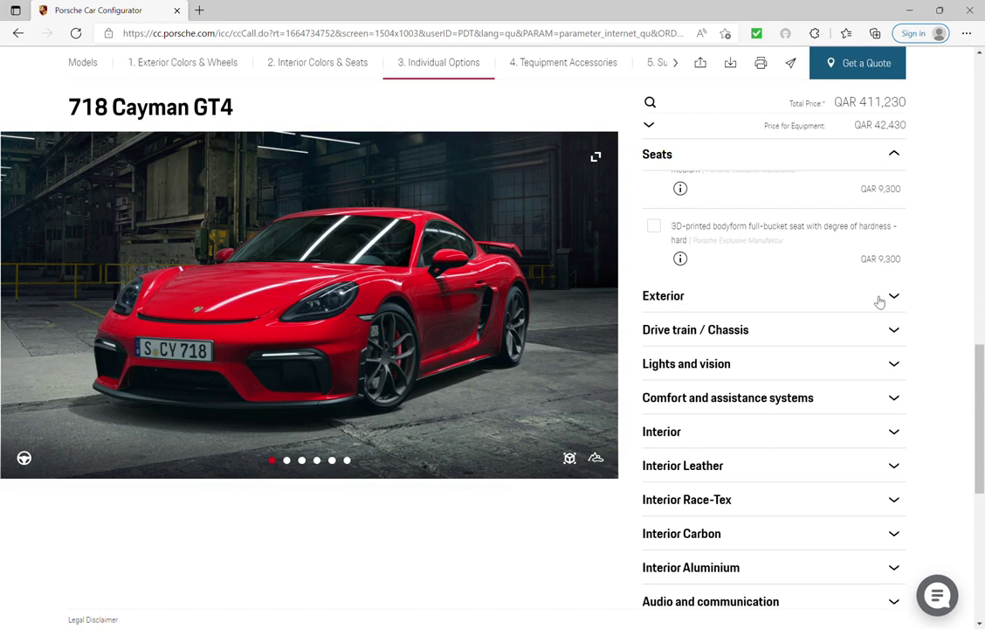
Step: Add LED main headlights with PDLS Plus from Lights and vision
click(747, 333)
scroll(811, 414, down, 1)
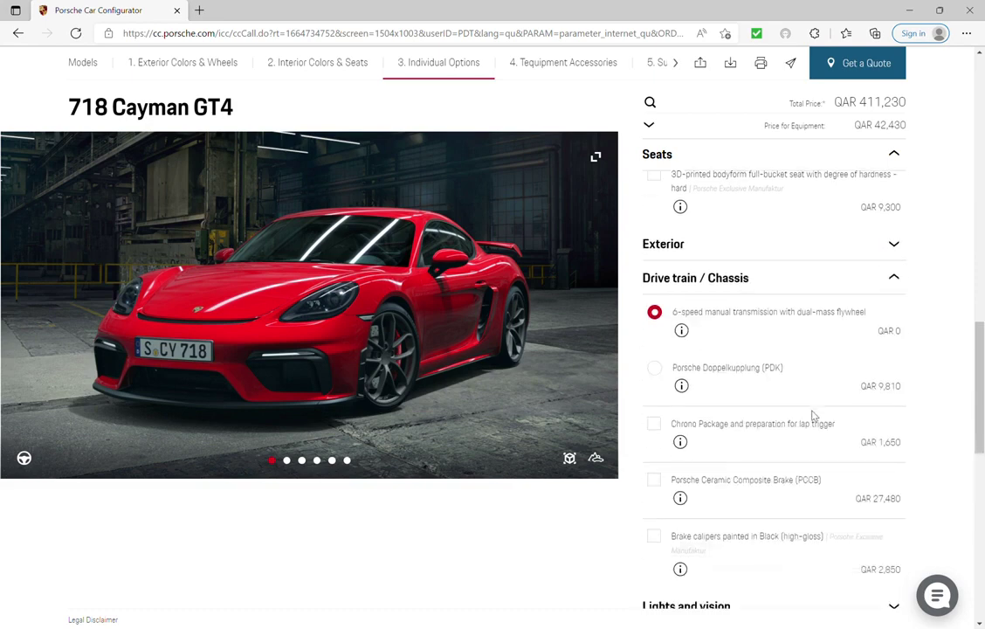
click(718, 277)
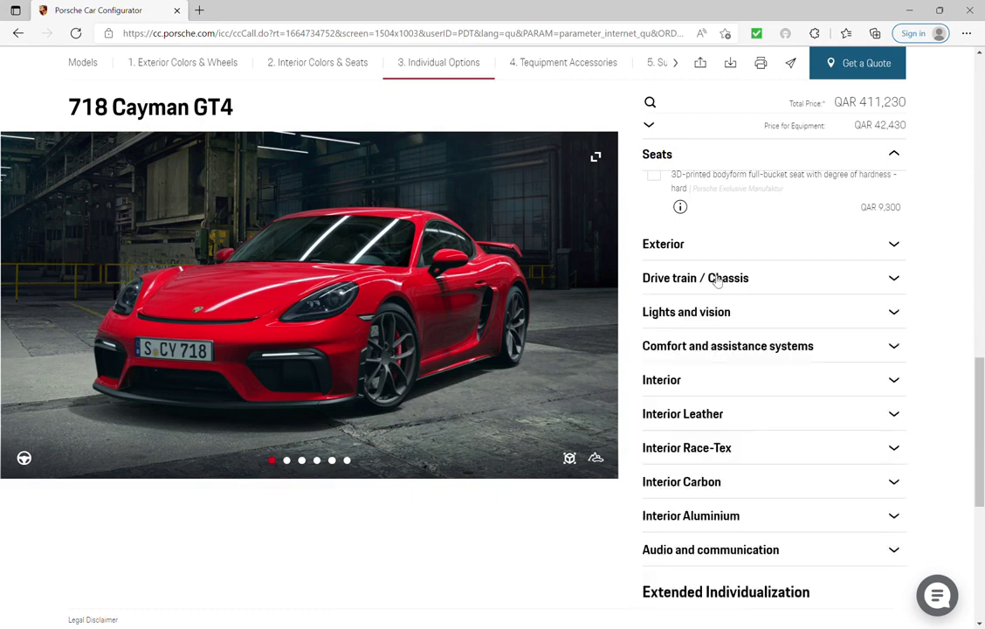
click(713, 319)
scroll(786, 417, down, 1)
scroll(786, 417, down, 1)
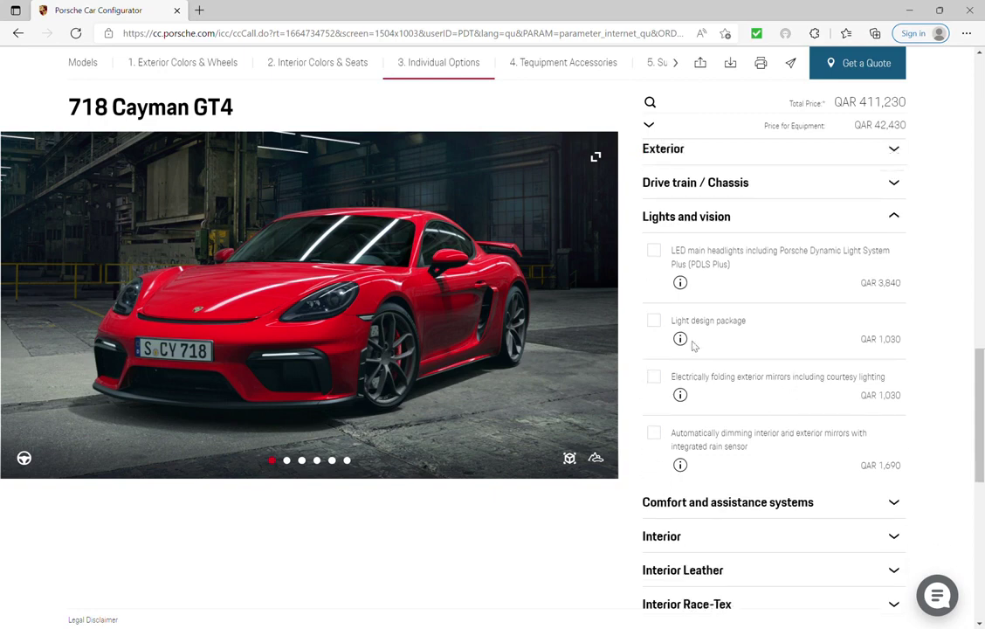
click(655, 252)
click(695, 226)
click(702, 257)
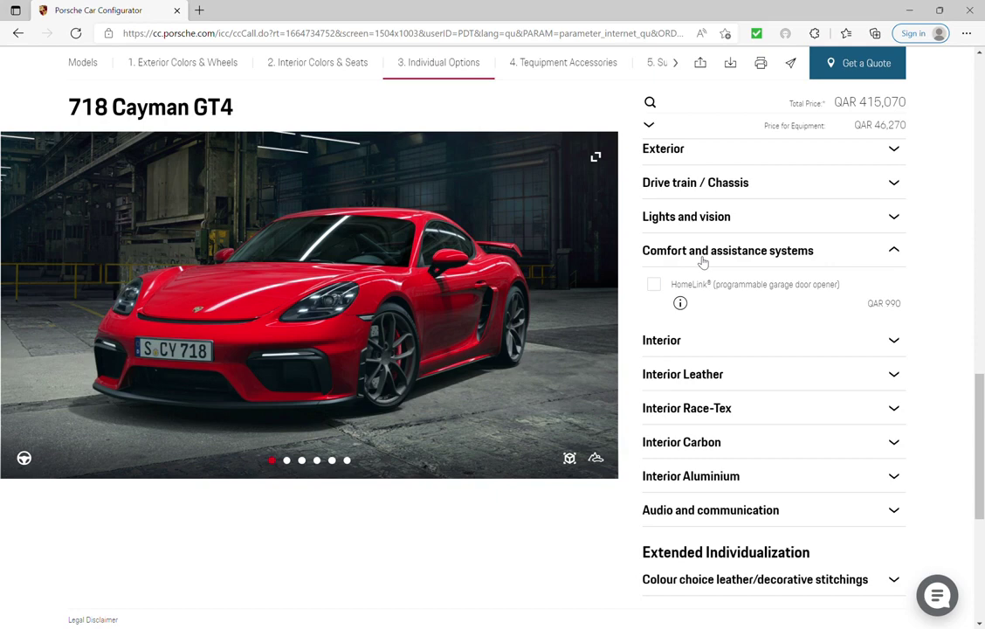
Step: Add seat heating from the Interior options
click(703, 259)
click(713, 284)
click(713, 284)
click(715, 286)
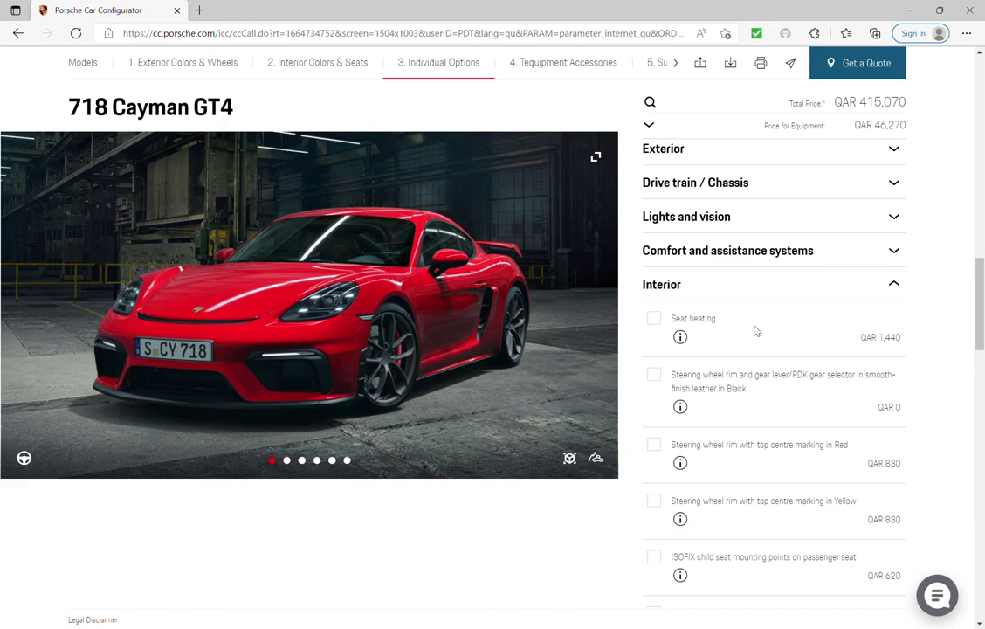
click(655, 320)
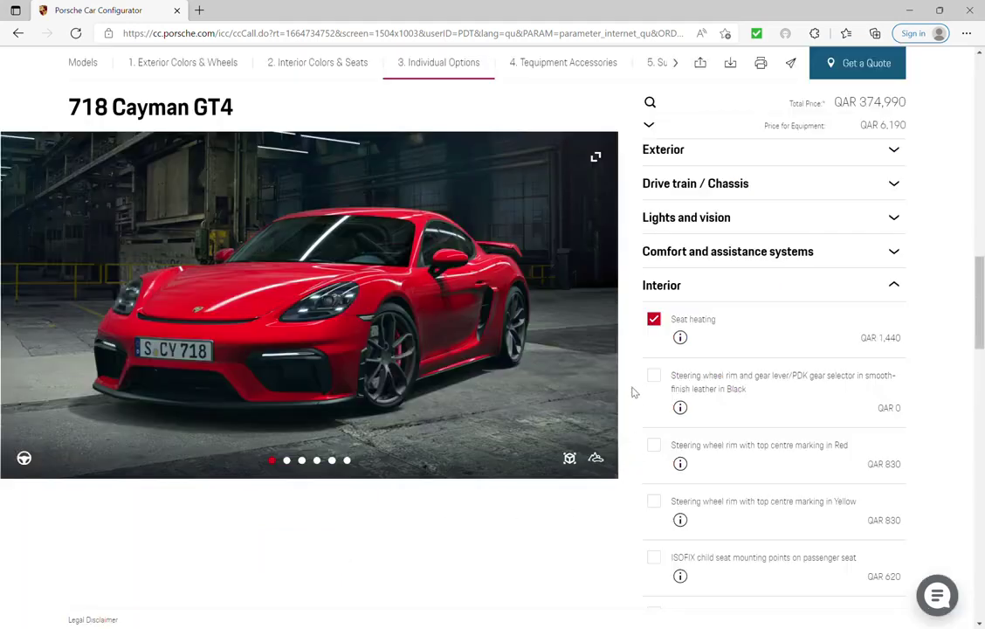
scroll(634, 392, down, 2)
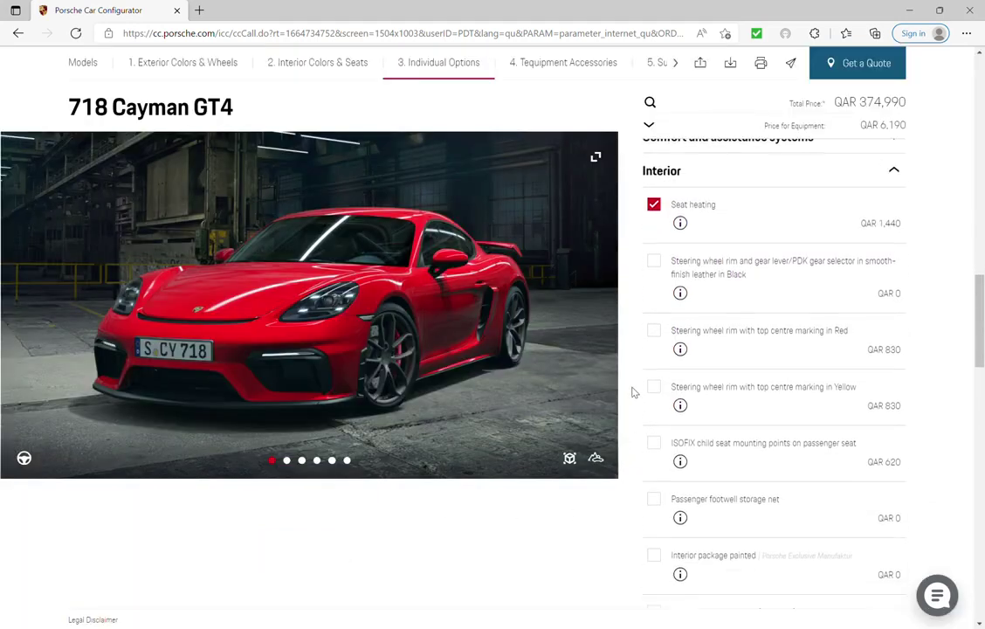
scroll(634, 392, down, 2)
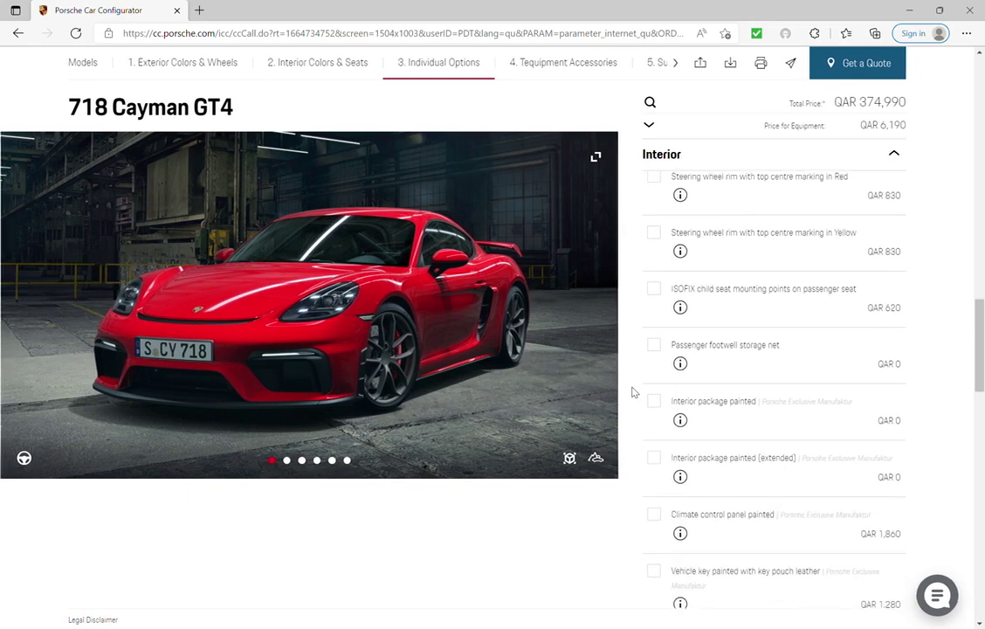
scroll(634, 392, down, 2)
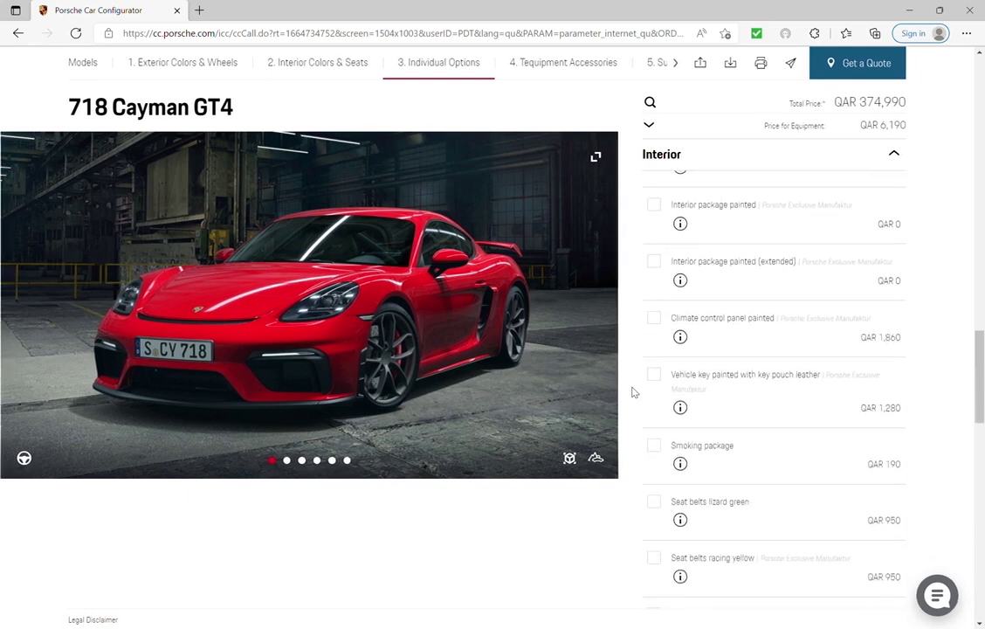
scroll(634, 392, up, 5)
click(694, 383)
Step: Select the no-cost Leather interior package after trying the leather dashboard and sun visor options
click(699, 417)
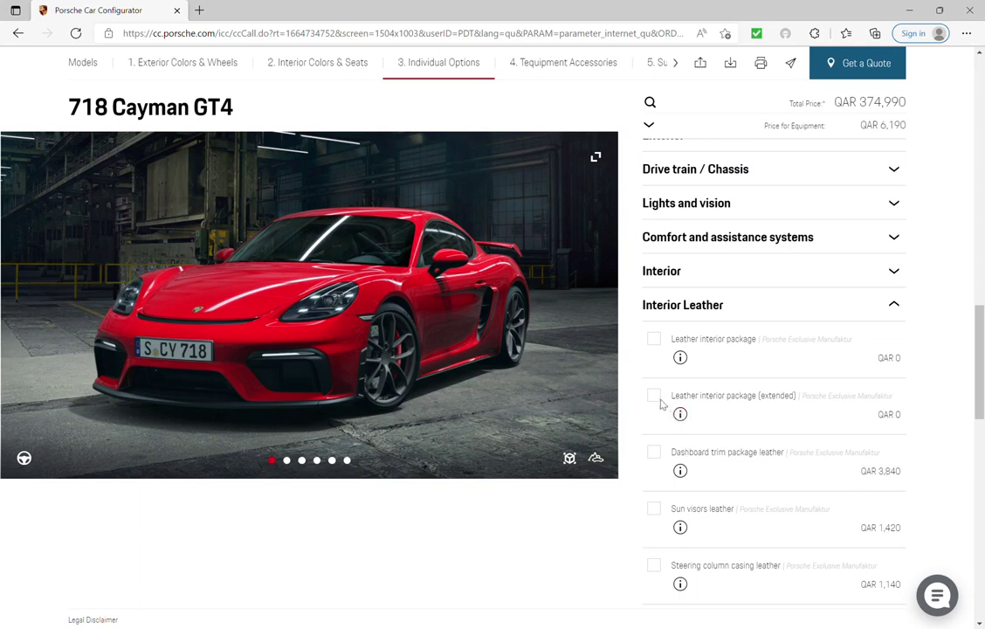
click(657, 452)
click(654, 509)
click(659, 510)
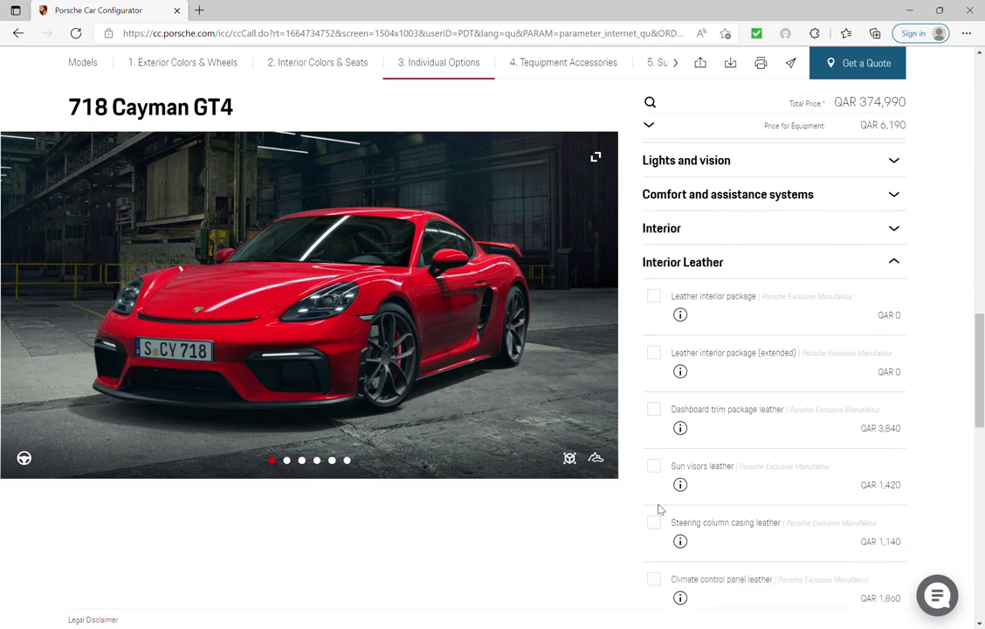
click(659, 302)
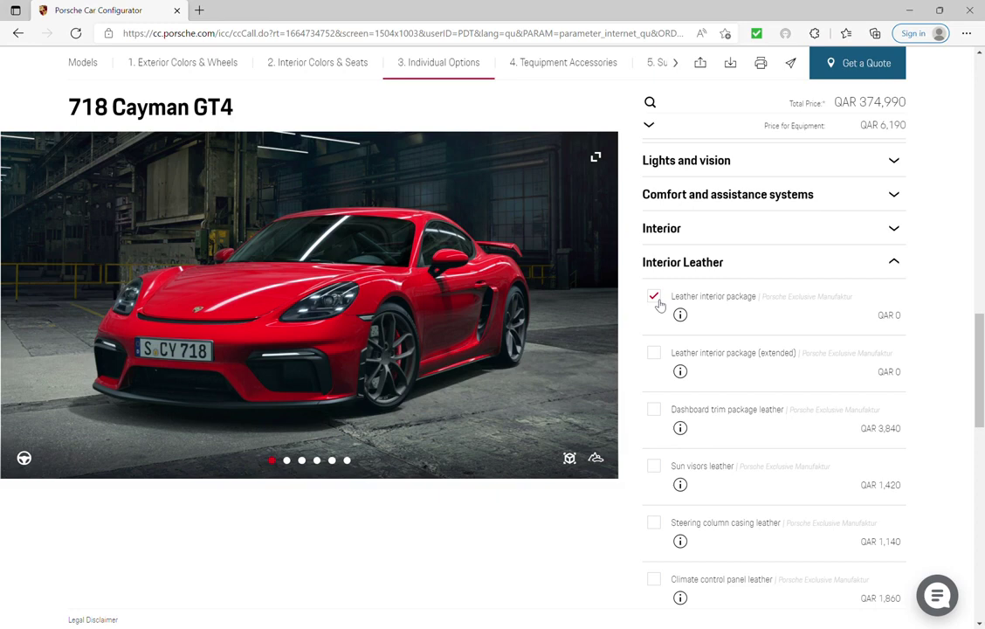
Step: Switch to the Carbon interior package, accepting the changes, and add illuminated carbon door sill guards
click(688, 262)
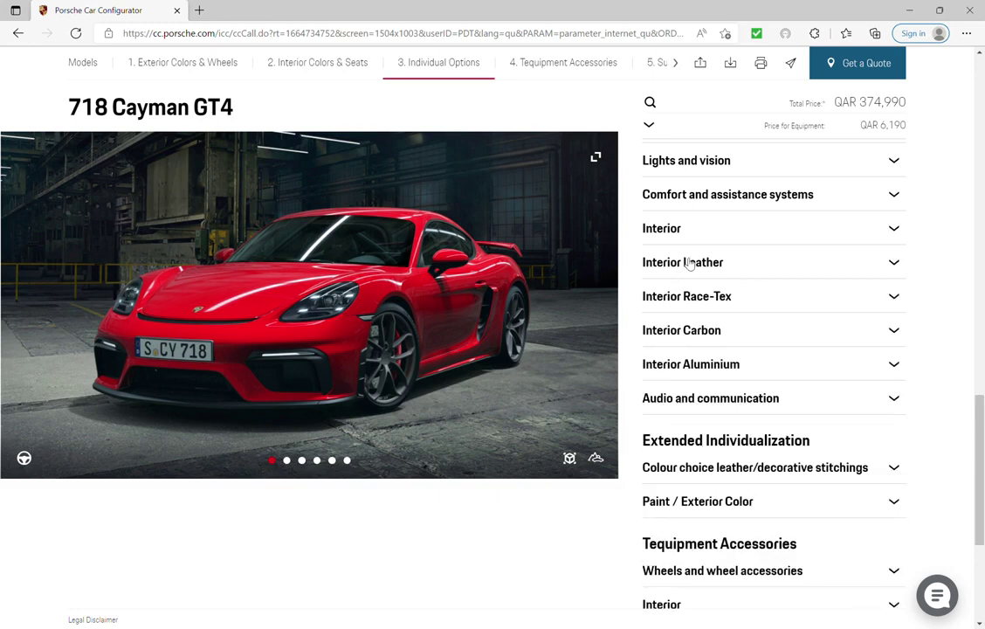
click(702, 301)
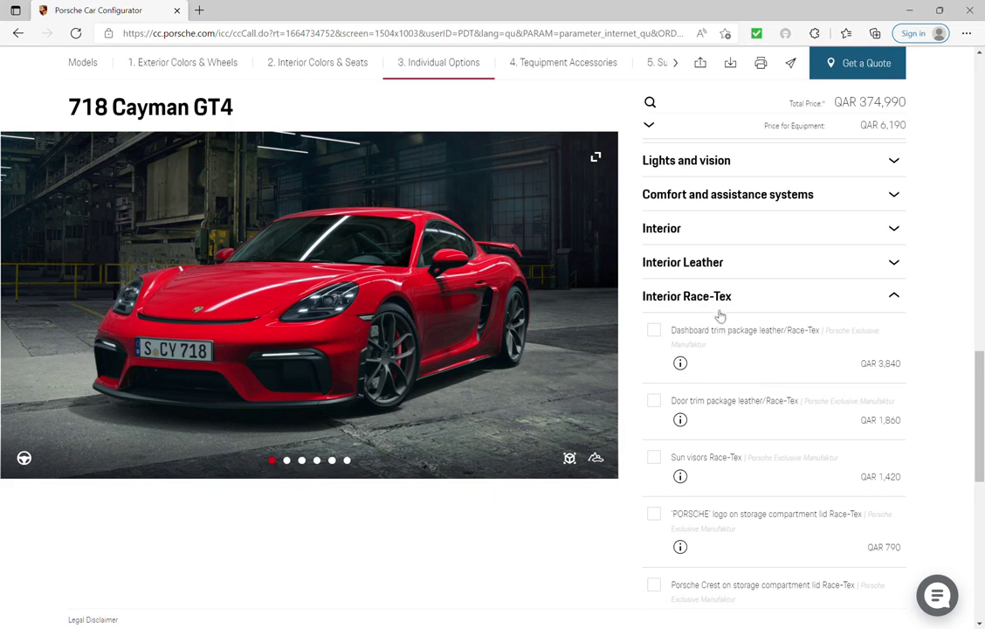
click(705, 297)
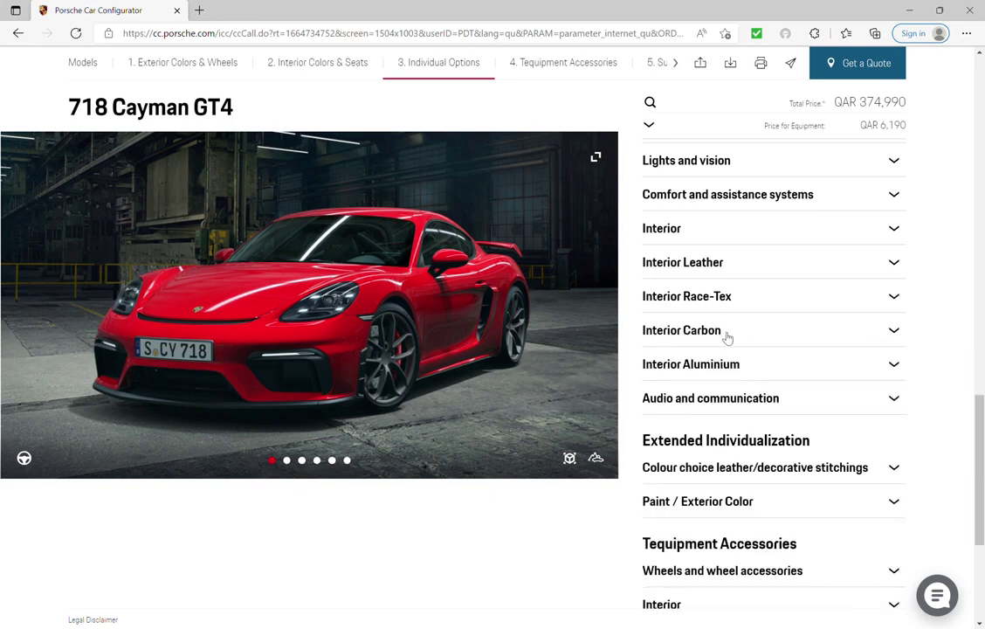
click(726, 334)
scroll(756, 380, down, 1)
scroll(756, 381, down, 1)
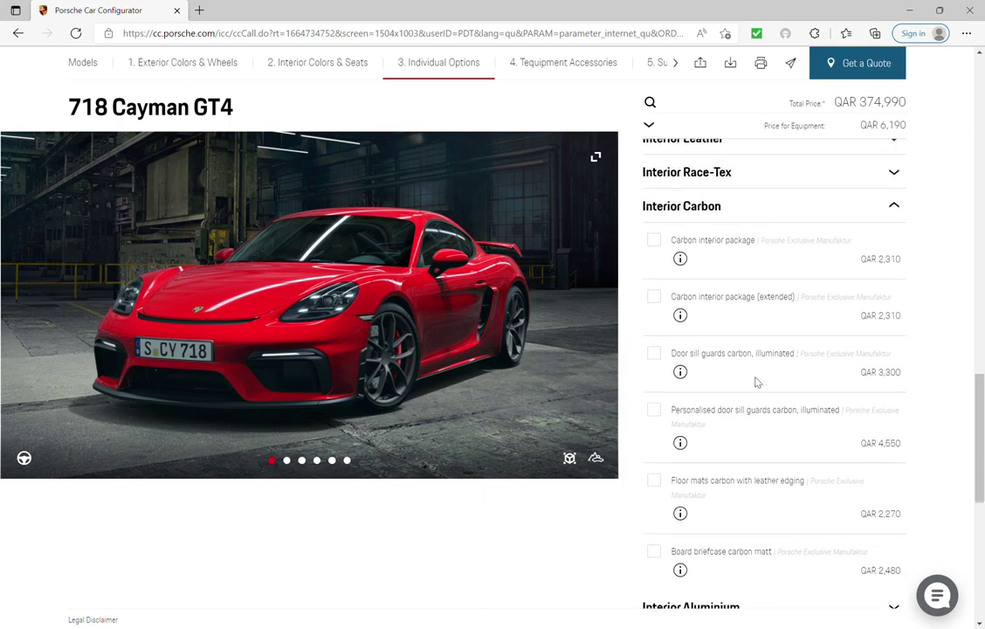
click(656, 243)
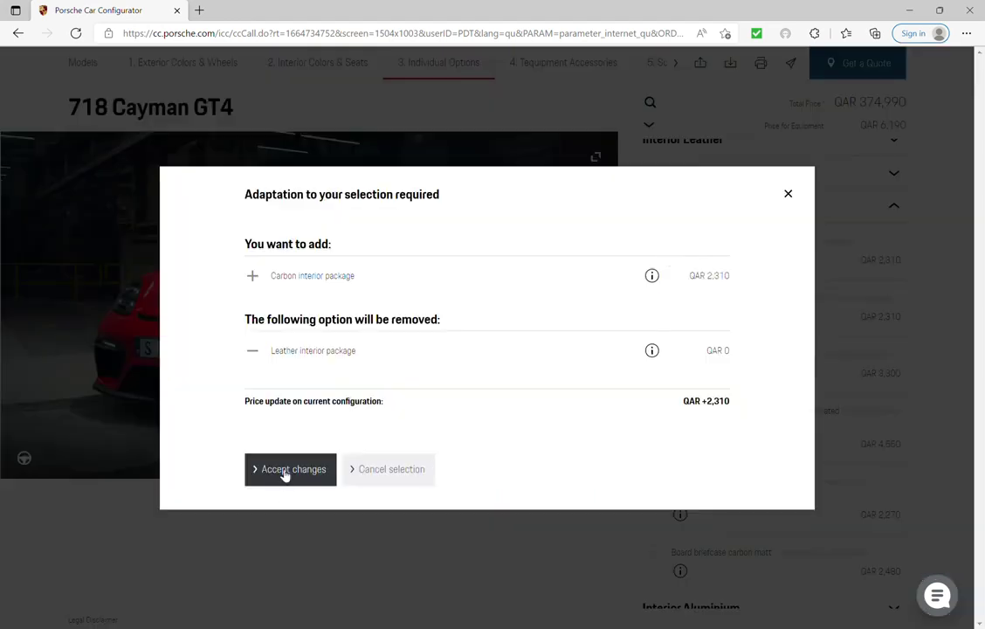
click(283, 471)
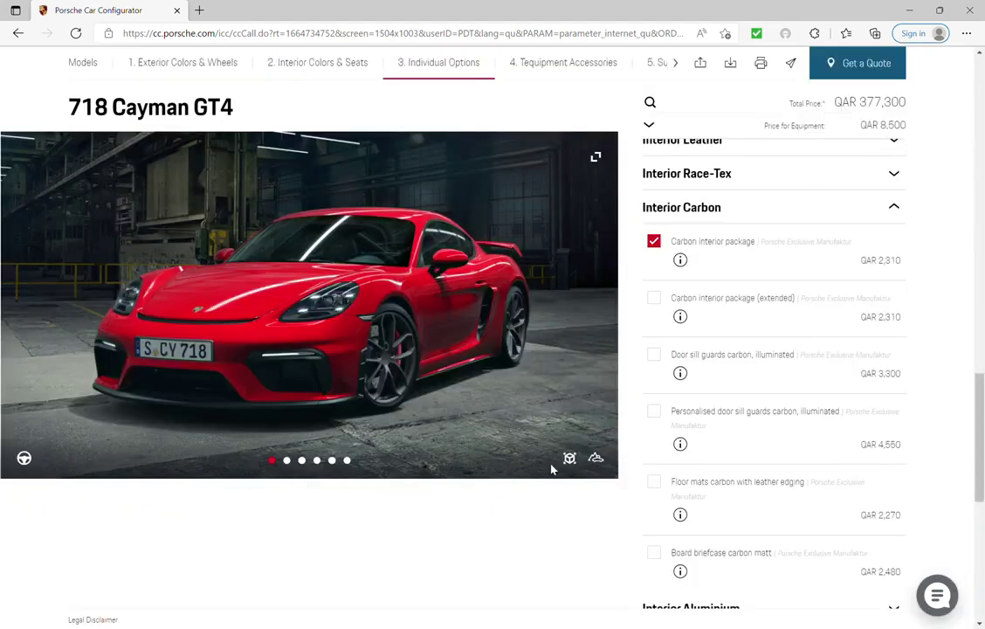
click(655, 355)
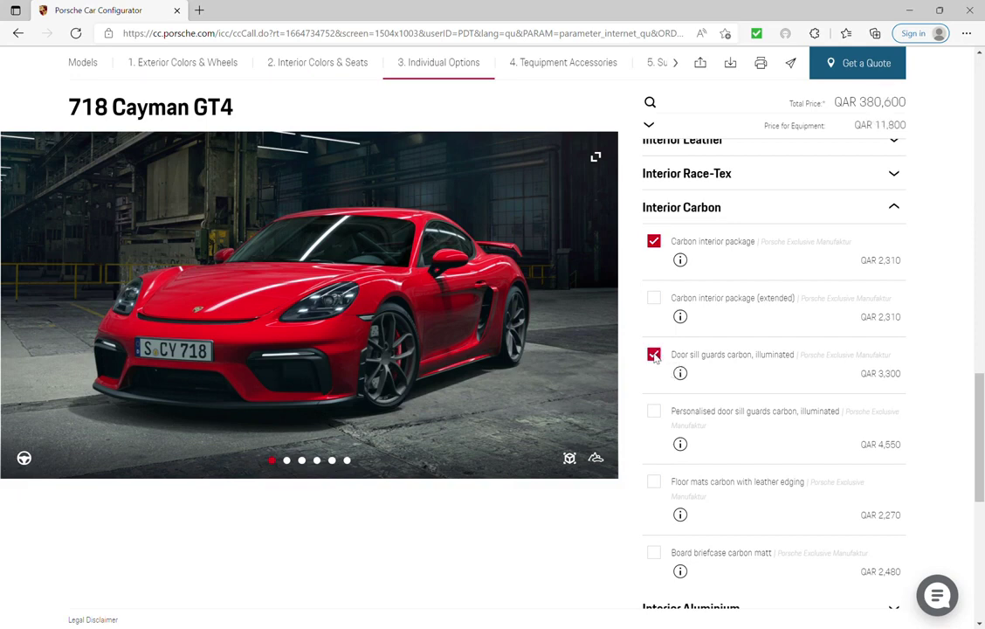
scroll(631, 527, down, 1)
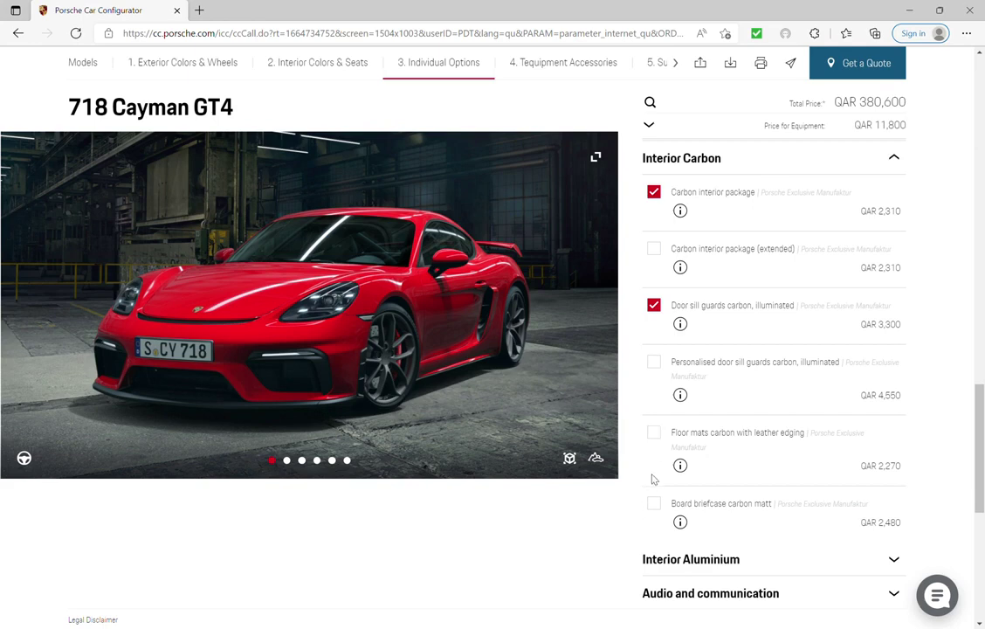
Step: Add carbon floor mats with leather edging stitched in Black
click(655, 434)
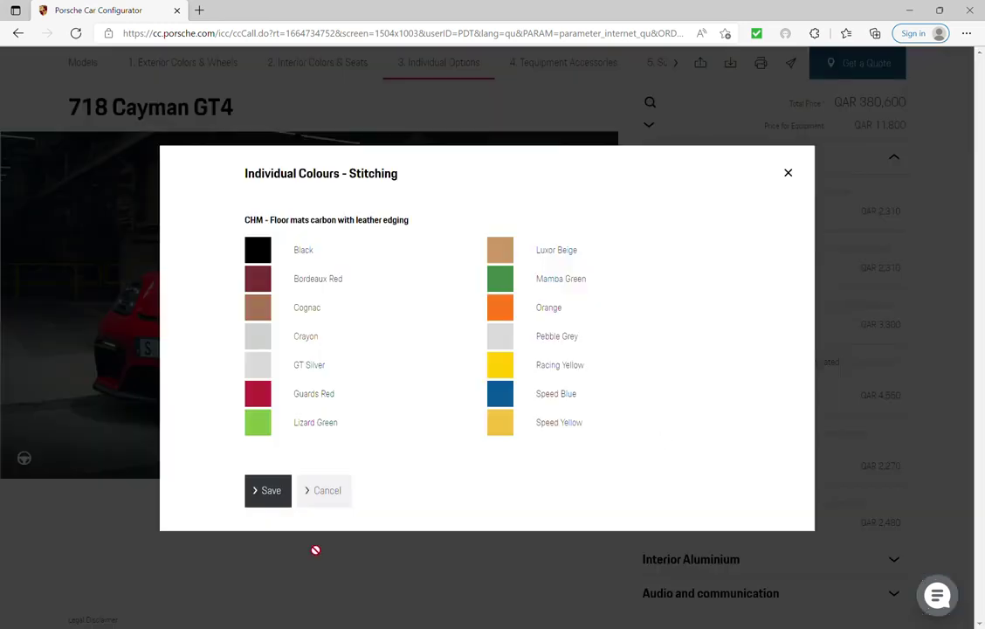
click(267, 253)
click(279, 491)
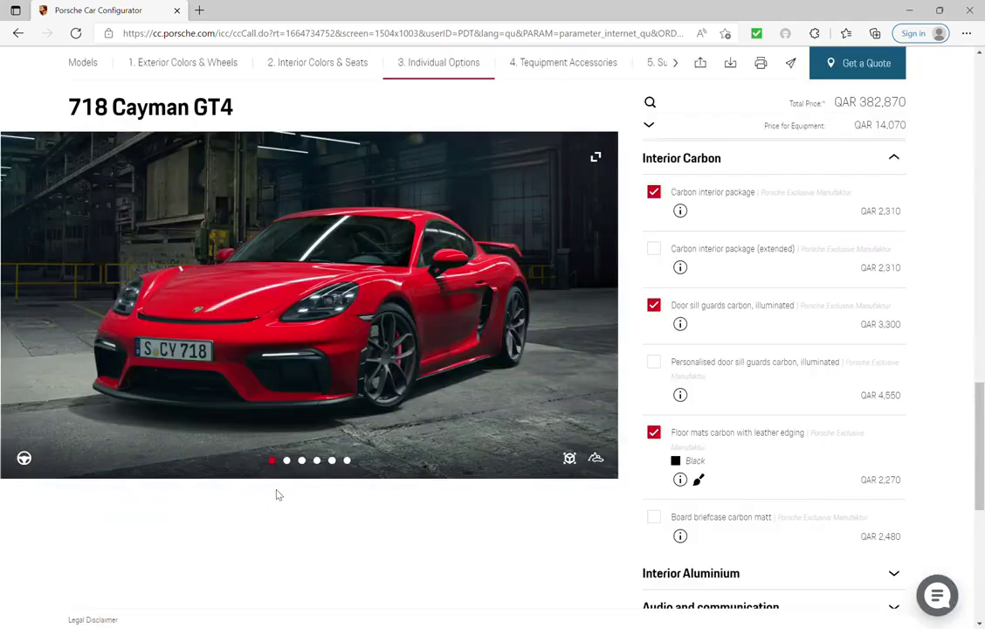
scroll(586, 514, down, 3)
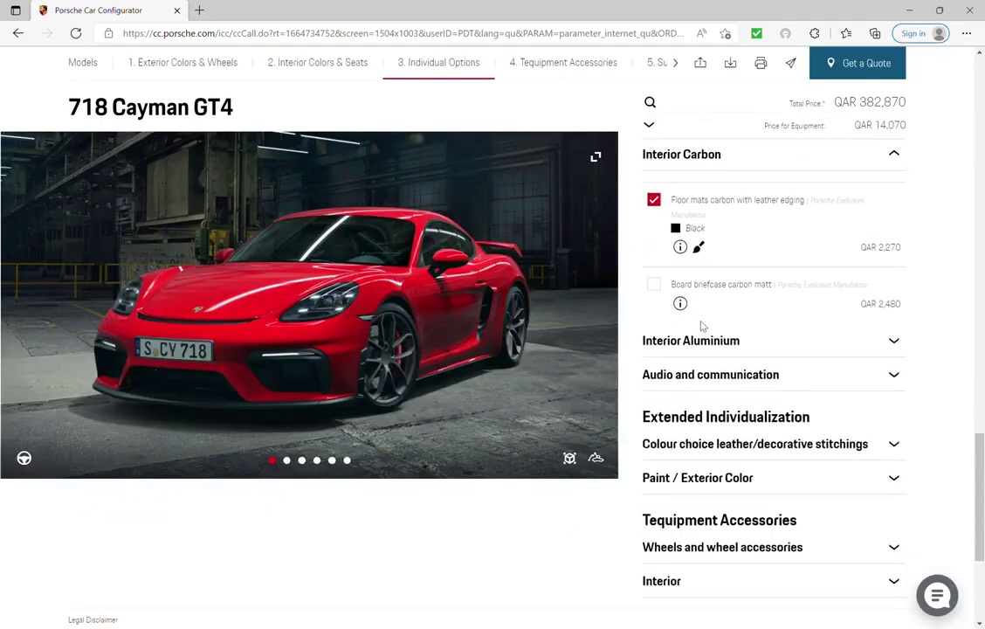
click(720, 343)
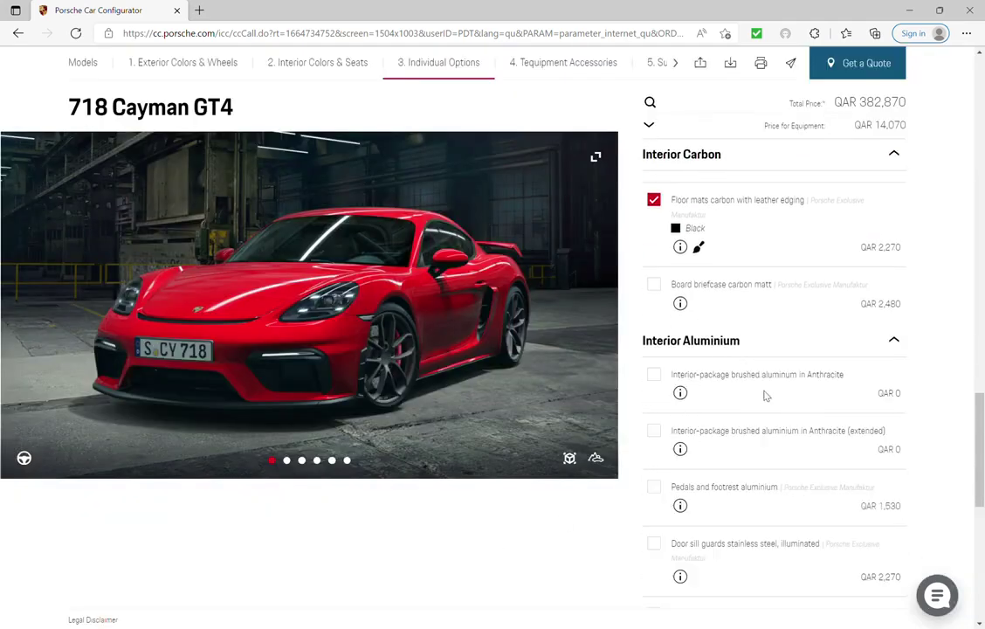
click(720, 342)
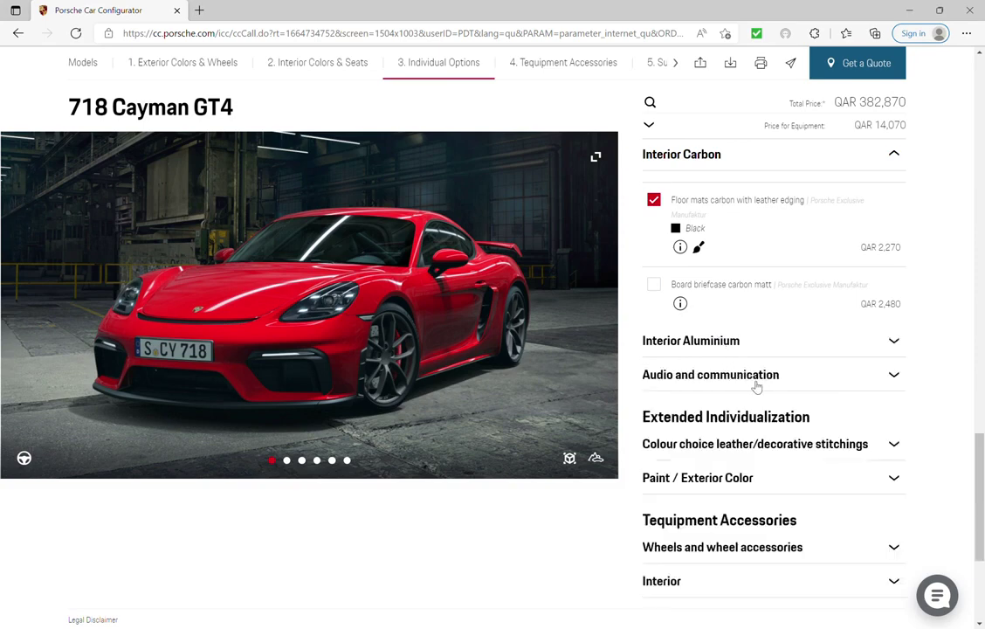
Step: Add the BOSE Surround Sound System from Audio and communication
click(756, 384)
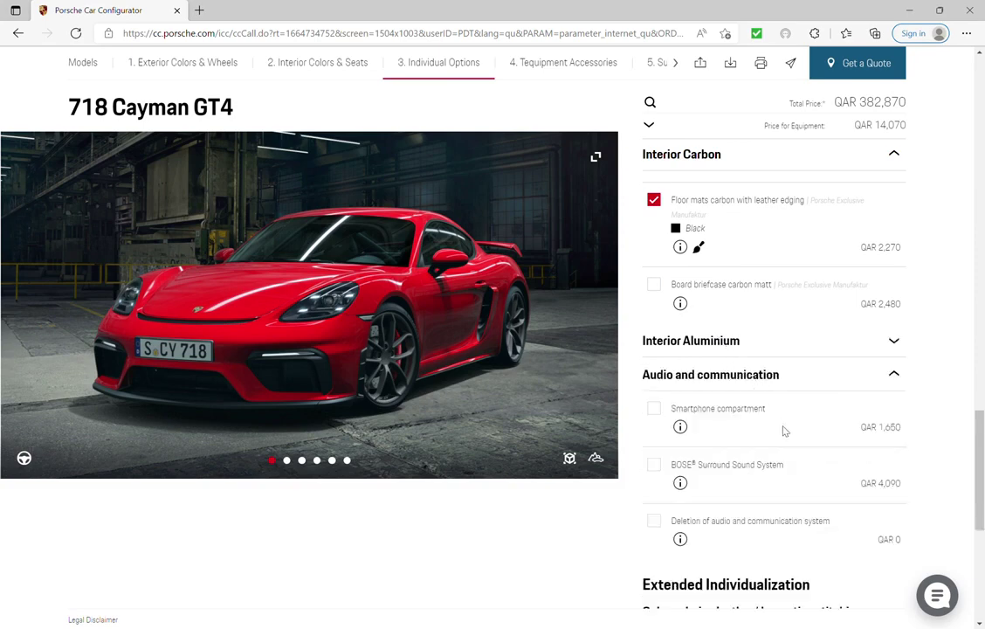
scroll(757, 428, down, 1)
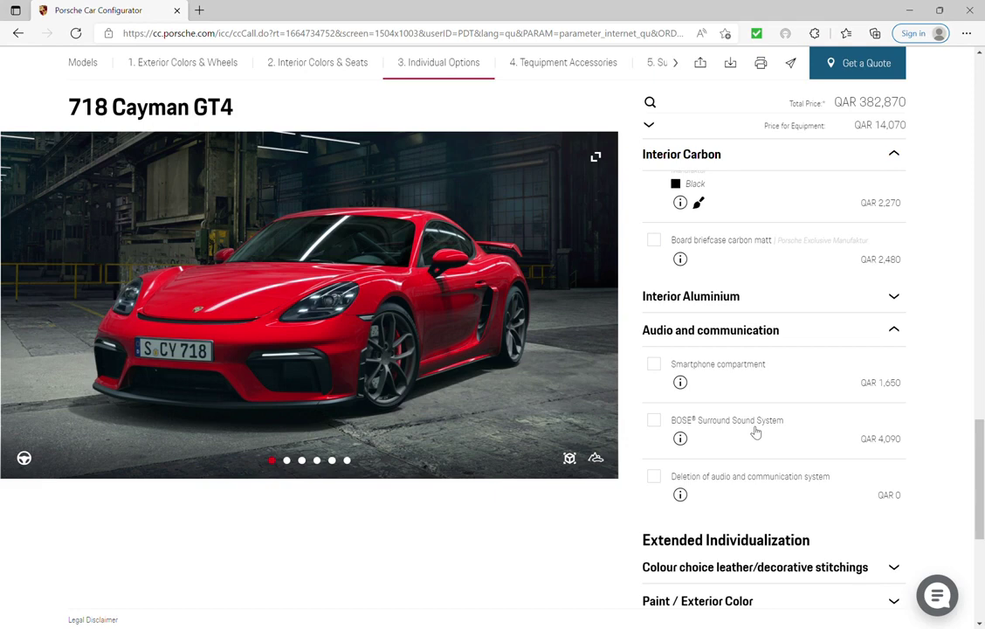
click(654, 420)
click(699, 330)
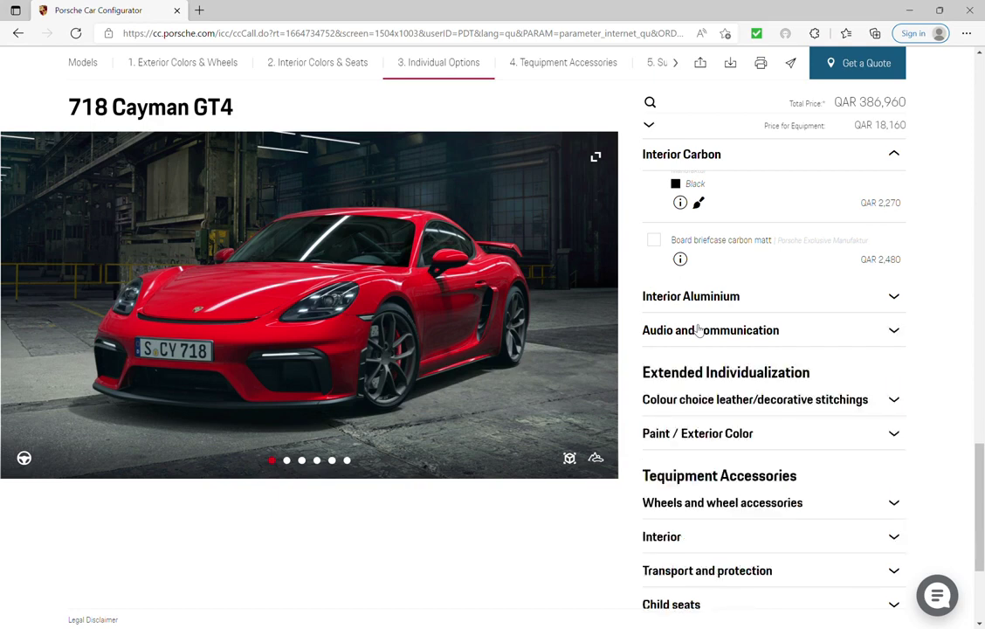
Step: Look through the stitching colour and paint options without changing them
click(758, 403)
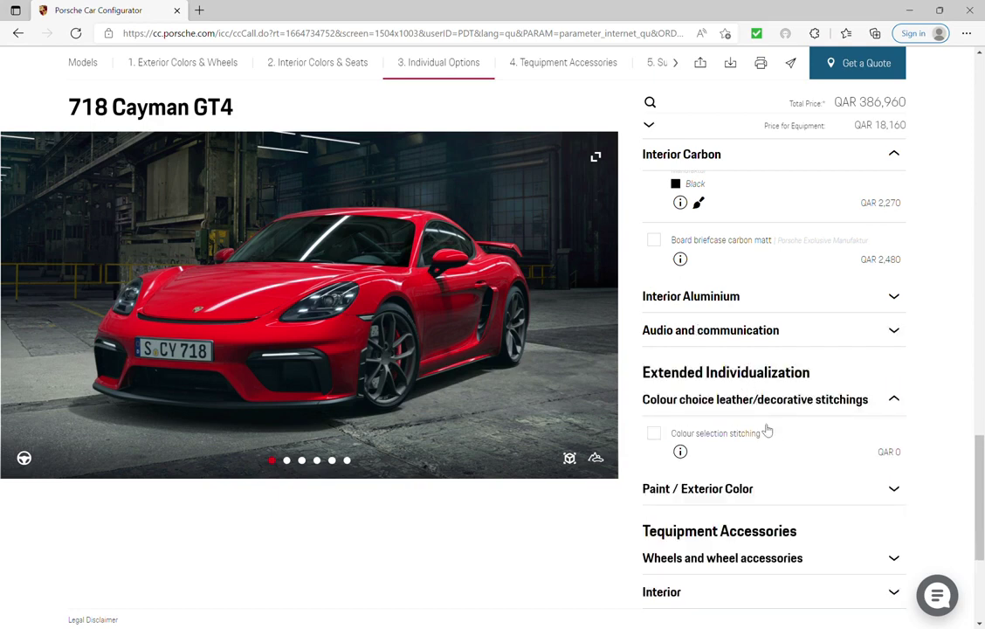
click(751, 408)
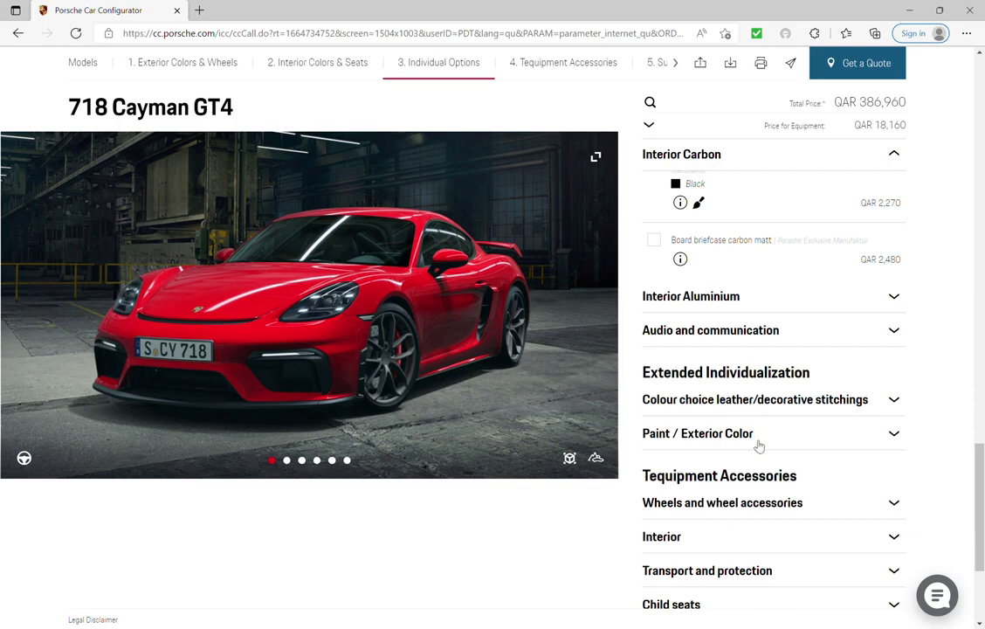
click(758, 443)
click(758, 445)
scroll(847, 462, down, 2)
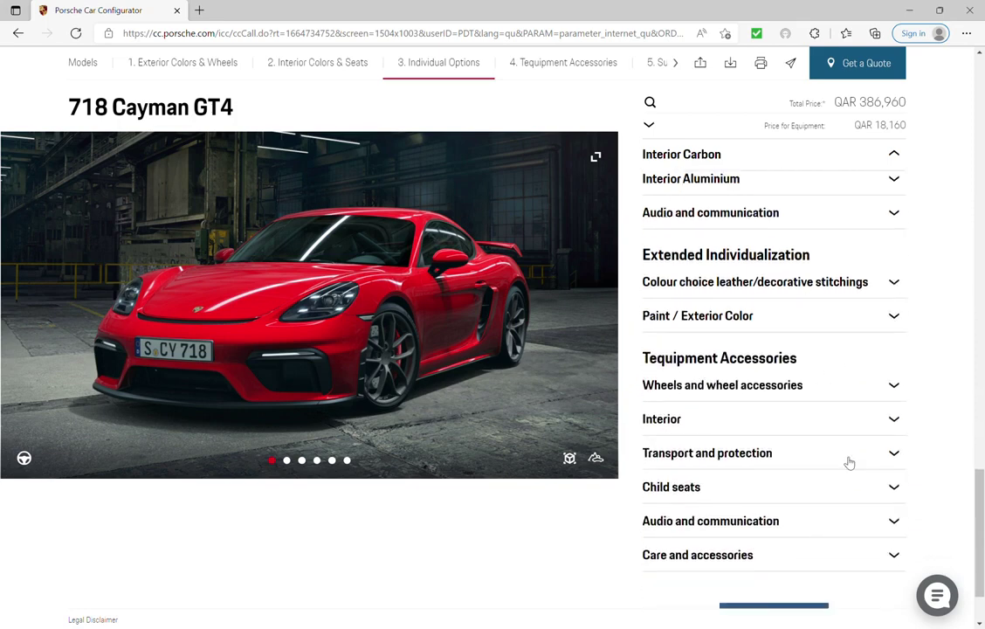
Step: Add silver decorative valve sleeves with monochrome Porsche Crest
click(774, 392)
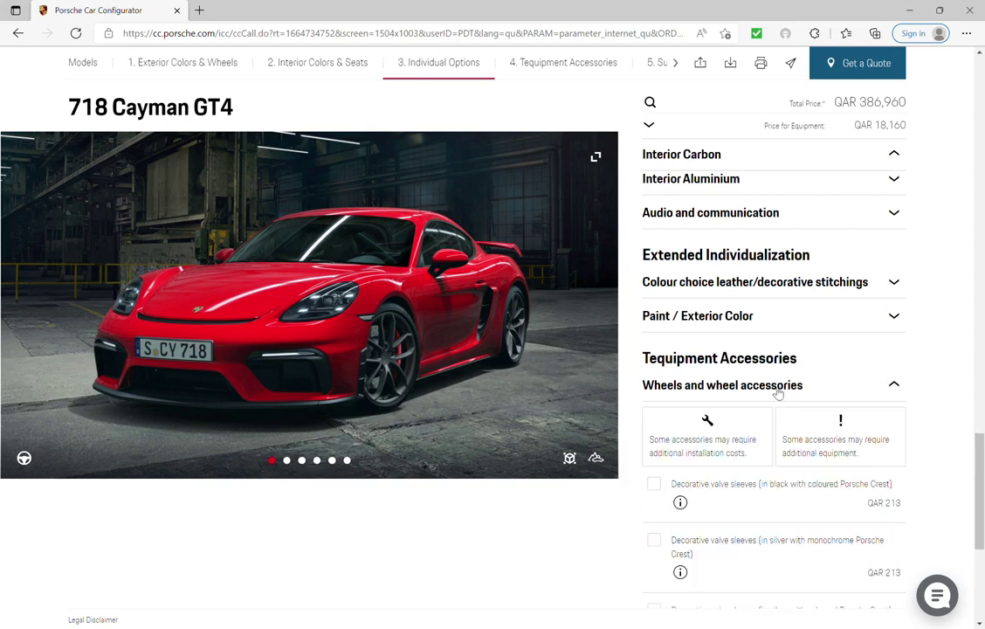
scroll(752, 519, down, 2)
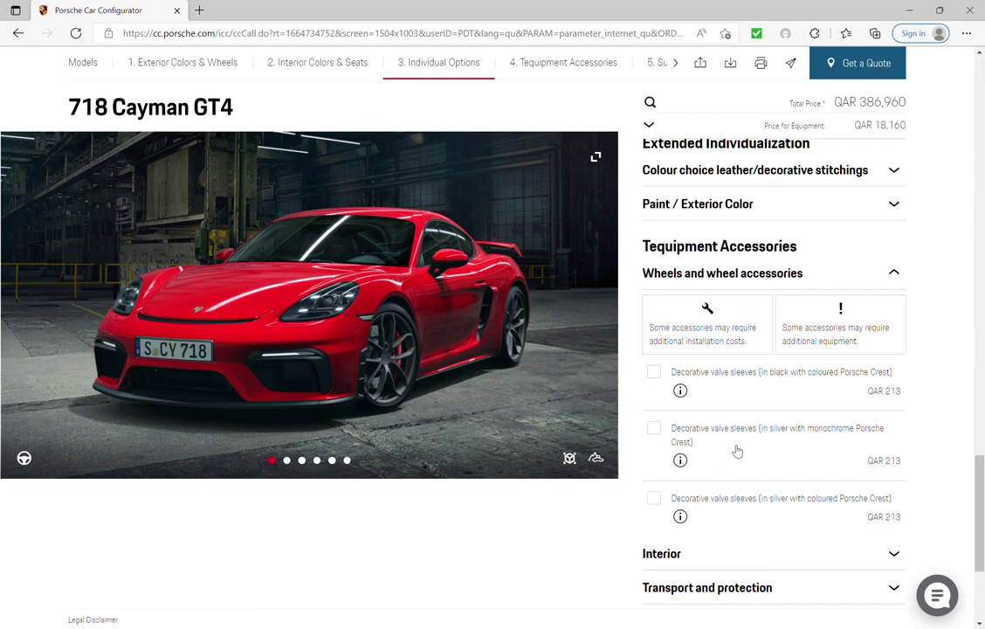
click(653, 429)
click(801, 273)
Step: Add the all-weather floor mats from the interior accessories
click(708, 335)
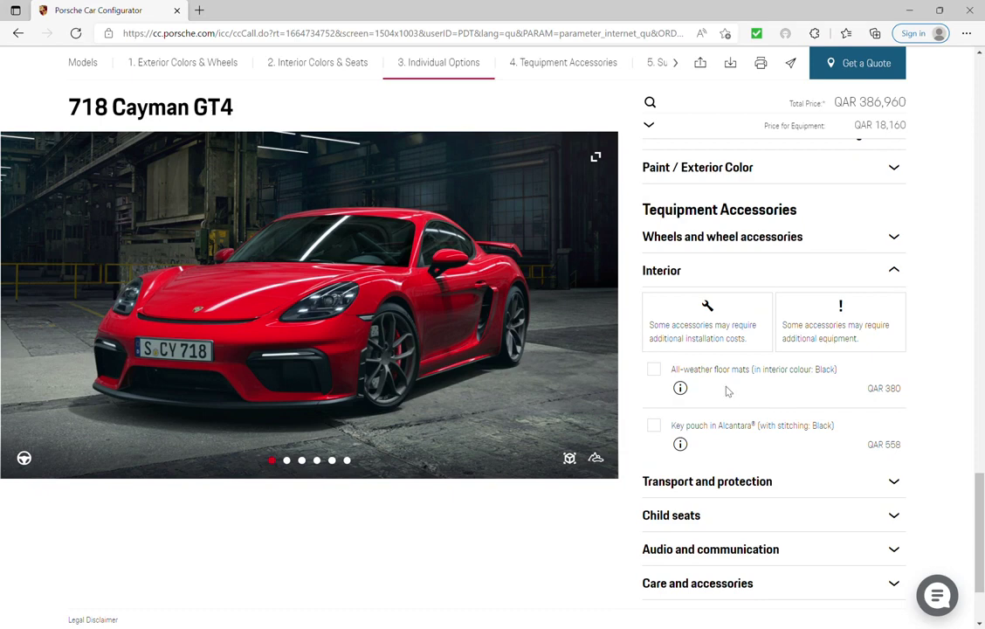
click(654, 369)
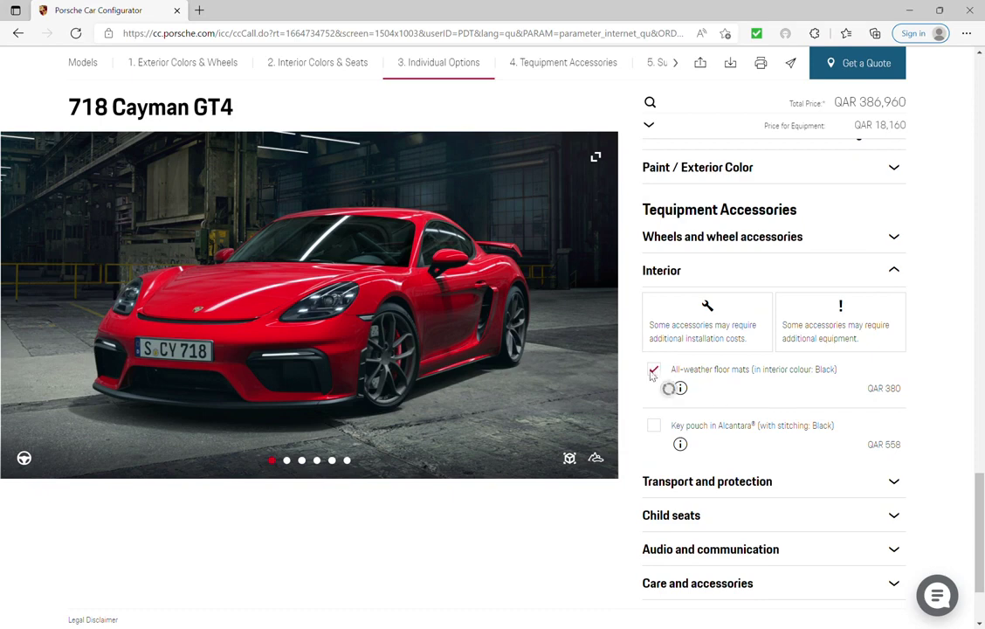
click(689, 247)
click(691, 245)
click(701, 283)
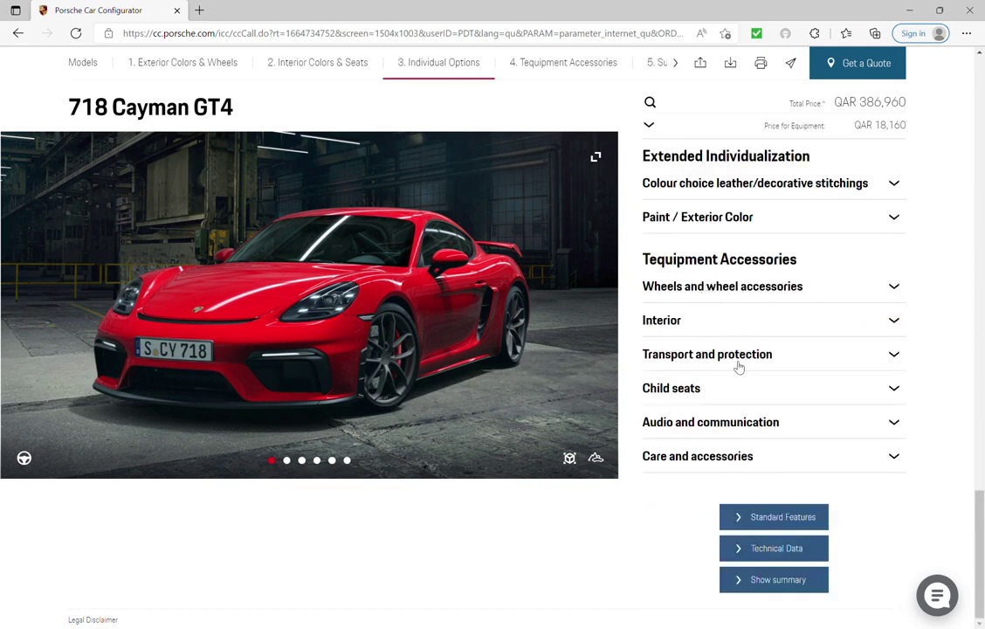
Step: Add the Indoor car cover and the Indoor car cover 718 Cayman GT4 Design from Transport and protection
click(735, 363)
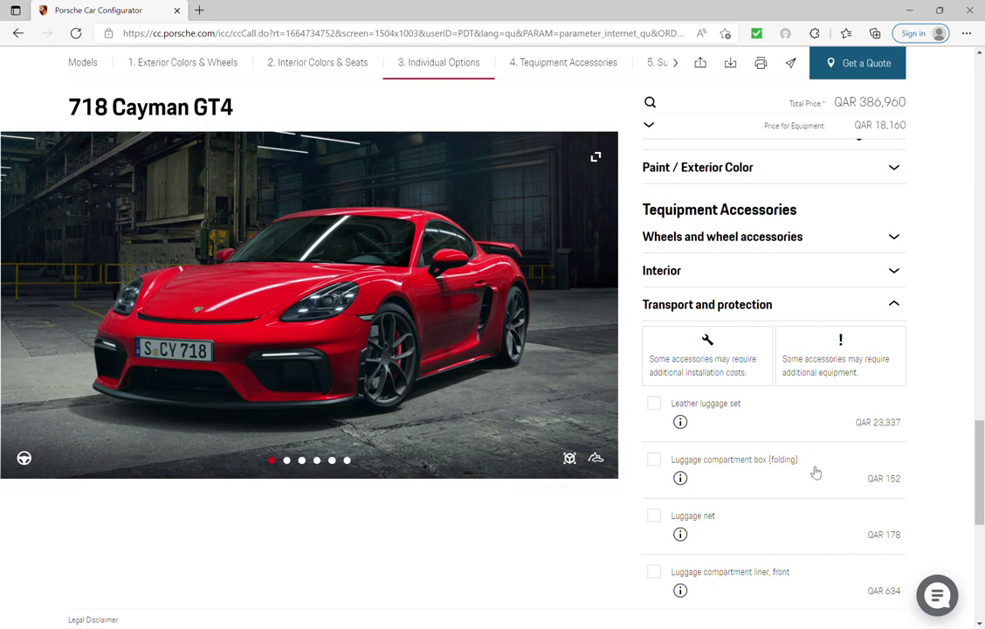
scroll(792, 478, down, 2)
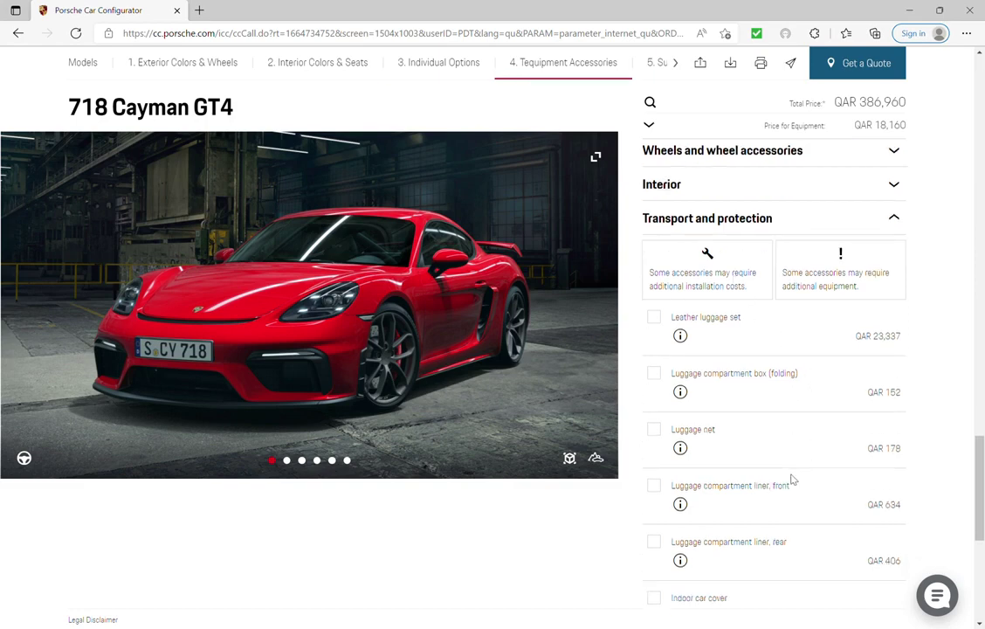
scroll(792, 478, down, 1)
click(654, 463)
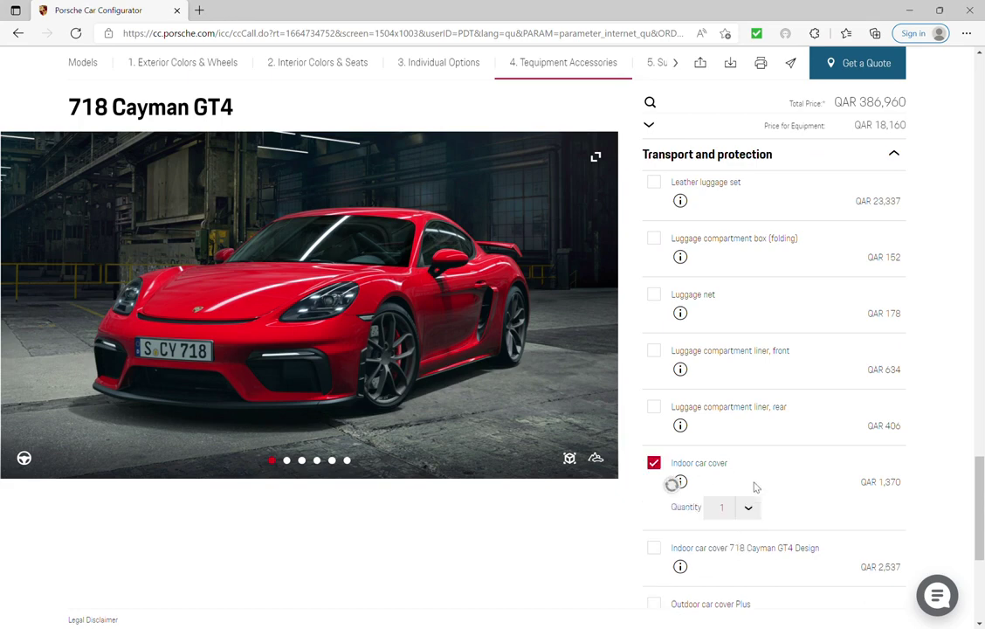
click(654, 548)
Step: Tick both Outdoor car cover Plus items, then collapse the Transport and protection list
scroll(548, 529, down, 2)
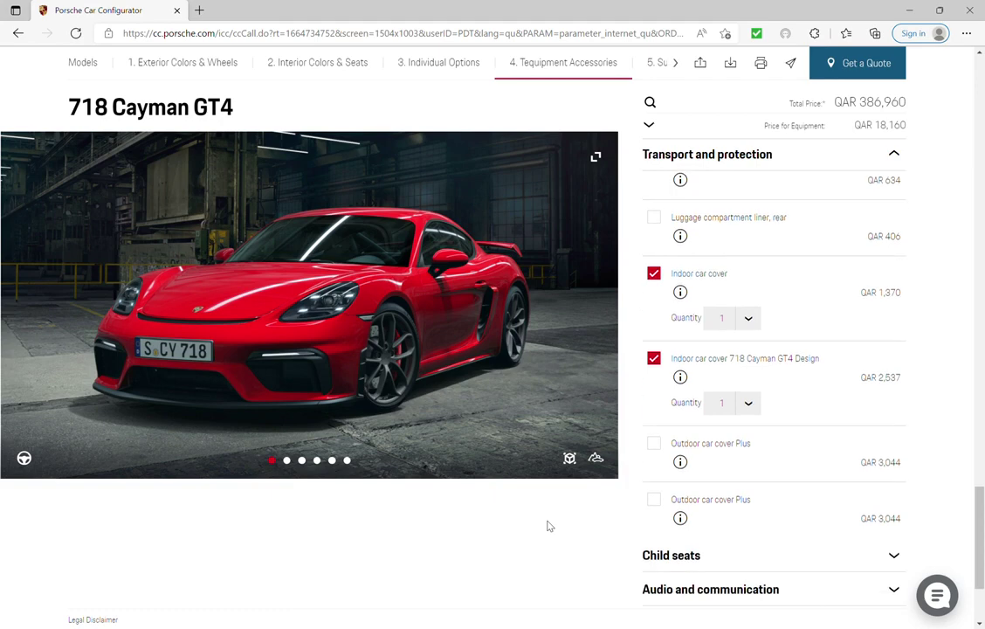
click(654, 443)
click(654, 529)
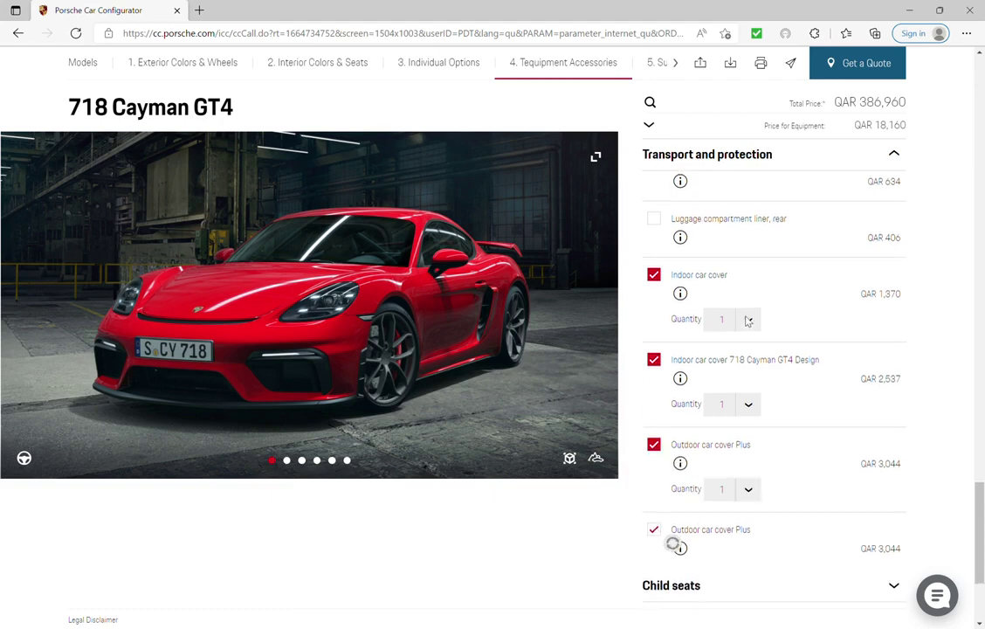
scroll(747, 319, up, 4)
click(785, 184)
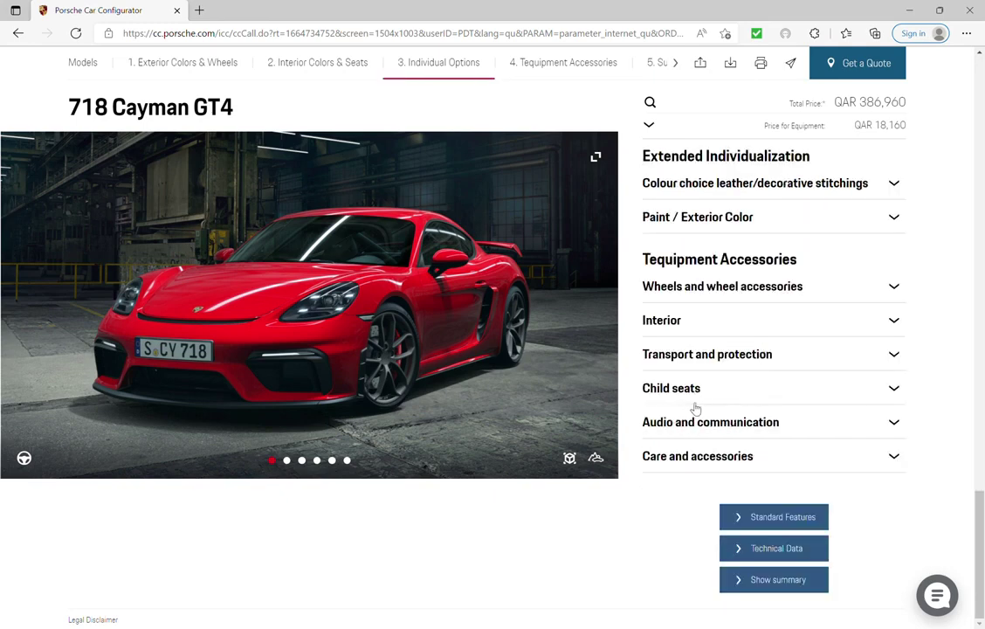
Step: Add the Apple Lightning USB charging cable from Audio and communication accessories
click(758, 422)
scroll(759, 422, down, 2)
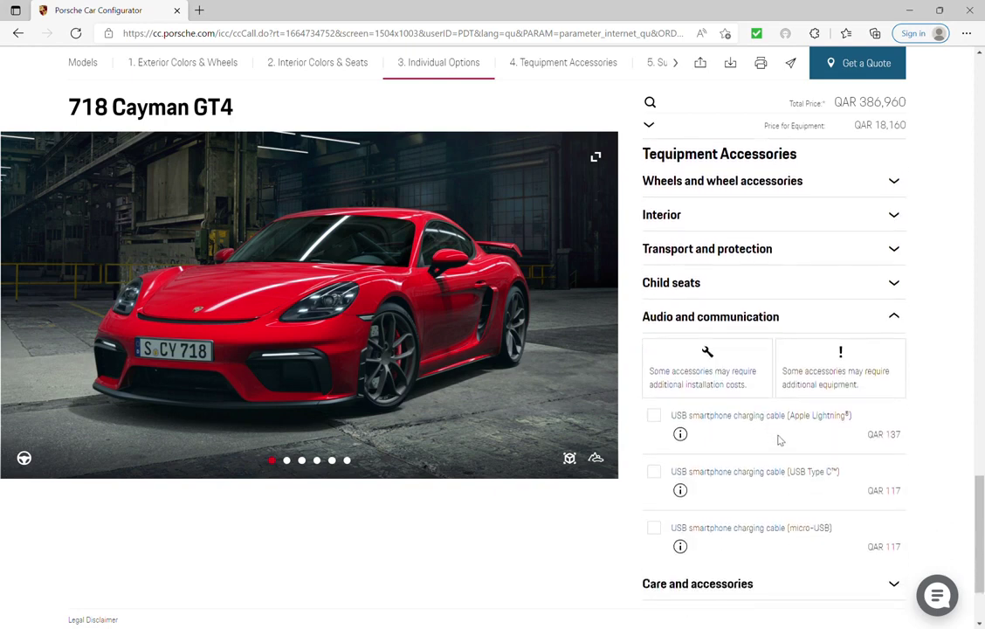
click(657, 420)
click(743, 318)
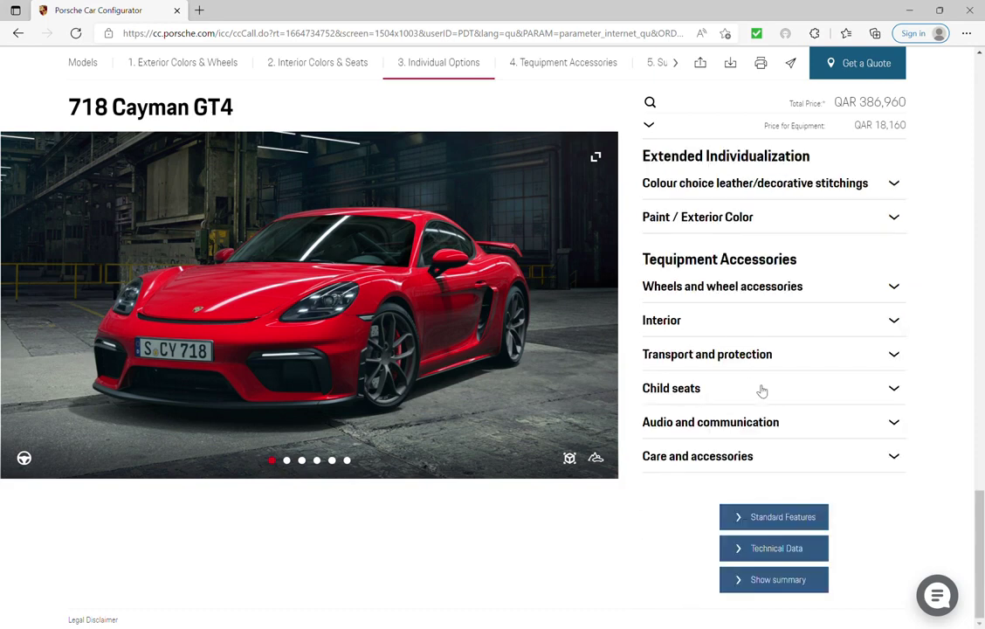
Step: Tick High-visibility jackets and the Leather care set under Care and accessories
click(717, 458)
scroll(704, 524, down, 3)
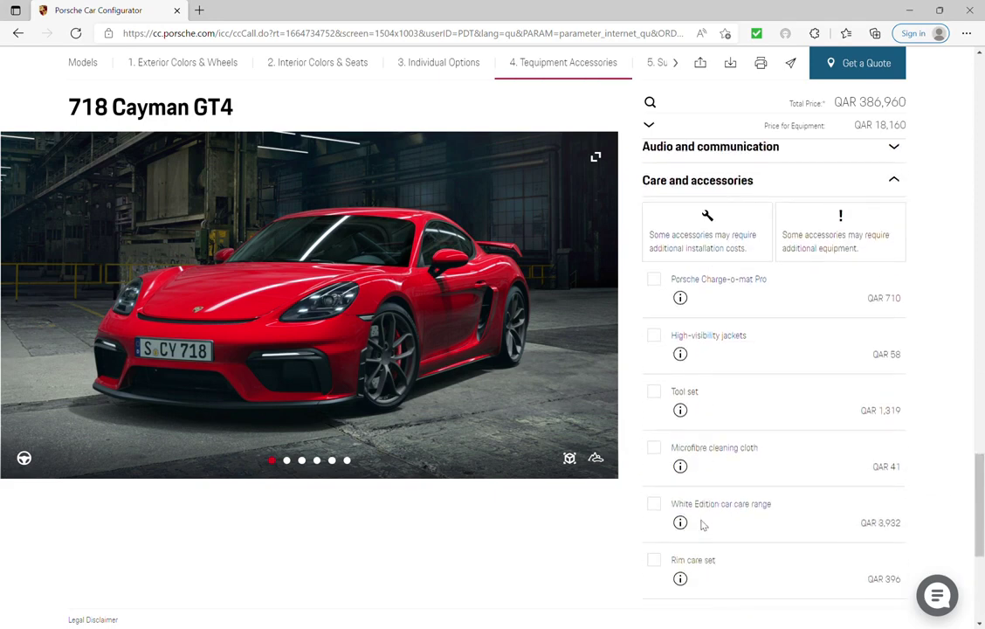
click(655, 337)
scroll(776, 408, down, 2)
scroll(778, 410, down, 2)
scroll(759, 425, down, 4)
scroll(759, 424, up, 1)
click(653, 418)
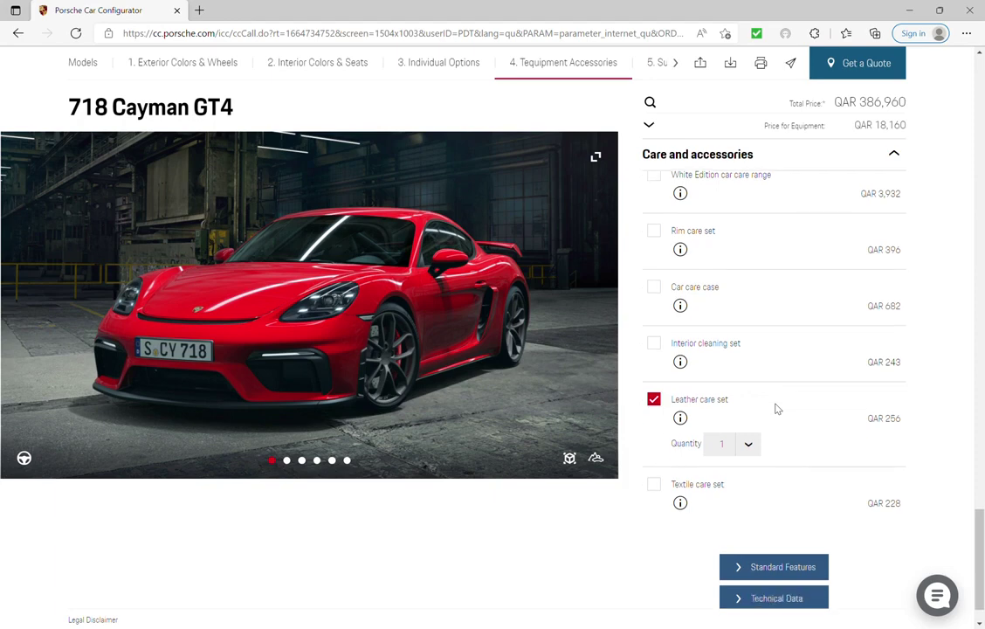
scroll(777, 408, down, 1)
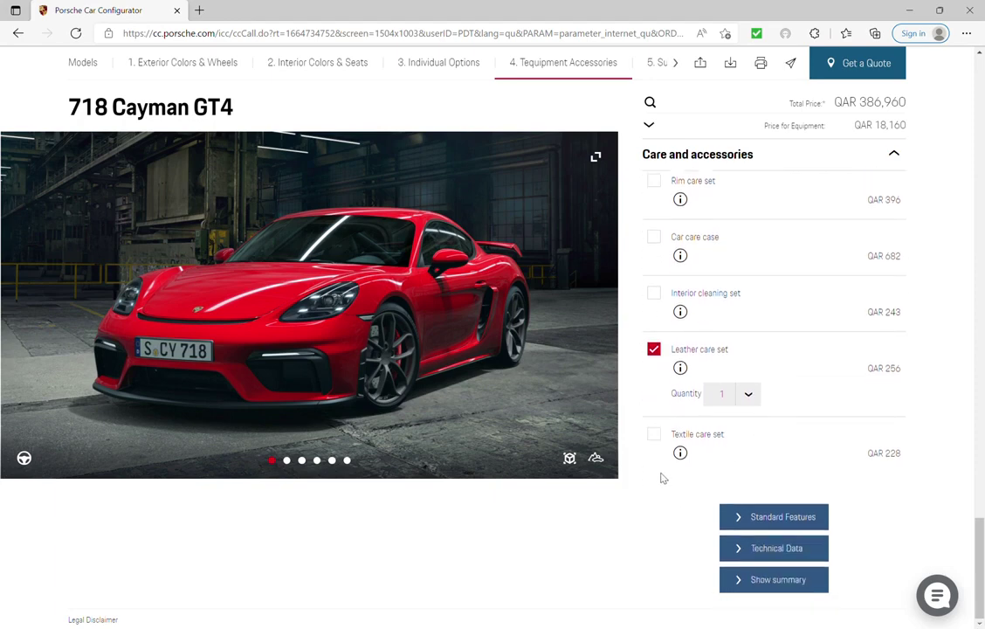
Step: Advance the car preview five times, past the rear view, to the interior view showing the GT4 seats
click(590, 303)
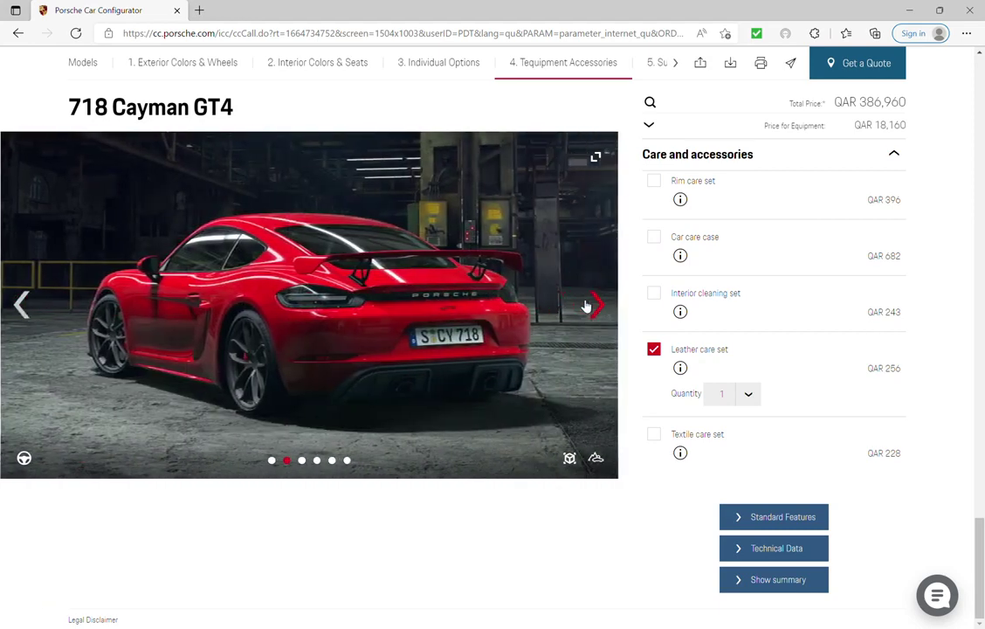
click(588, 304)
click(587, 305)
click(588, 304)
click(588, 305)
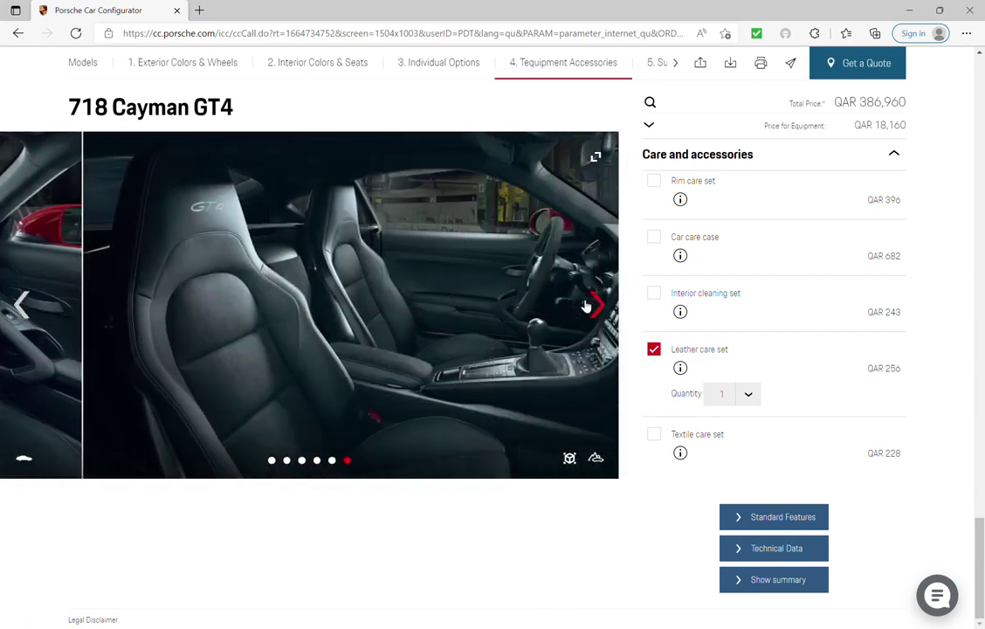